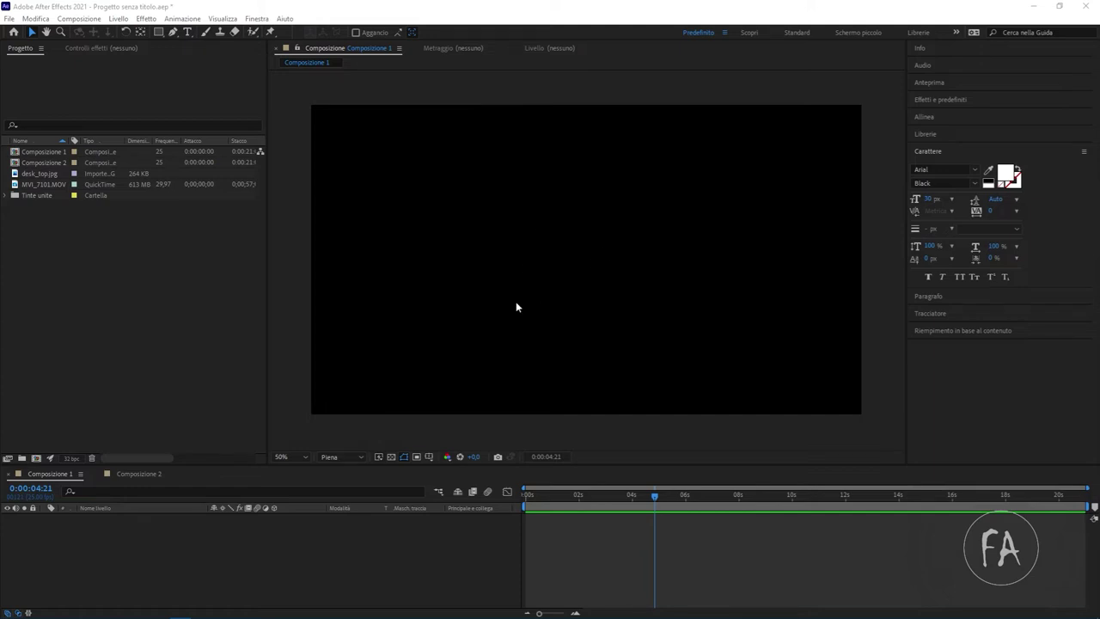
- Look over the project items and select Composizione 1
{"action": "left_click", "coordinate": [39, 184]}
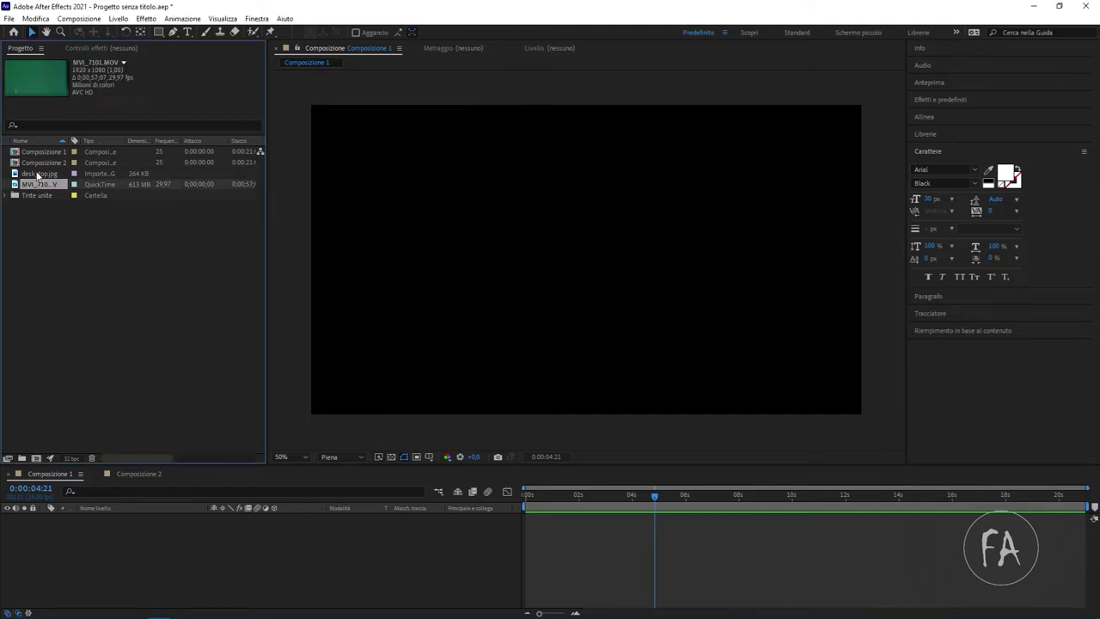
{"action": "left_click", "coordinate": [38, 175]}
{"action": "left_click", "coordinate": [39, 153]}
{"action": "left_click", "coordinate": [39, 163]}
{"action": "left_click", "coordinate": [38, 196]}
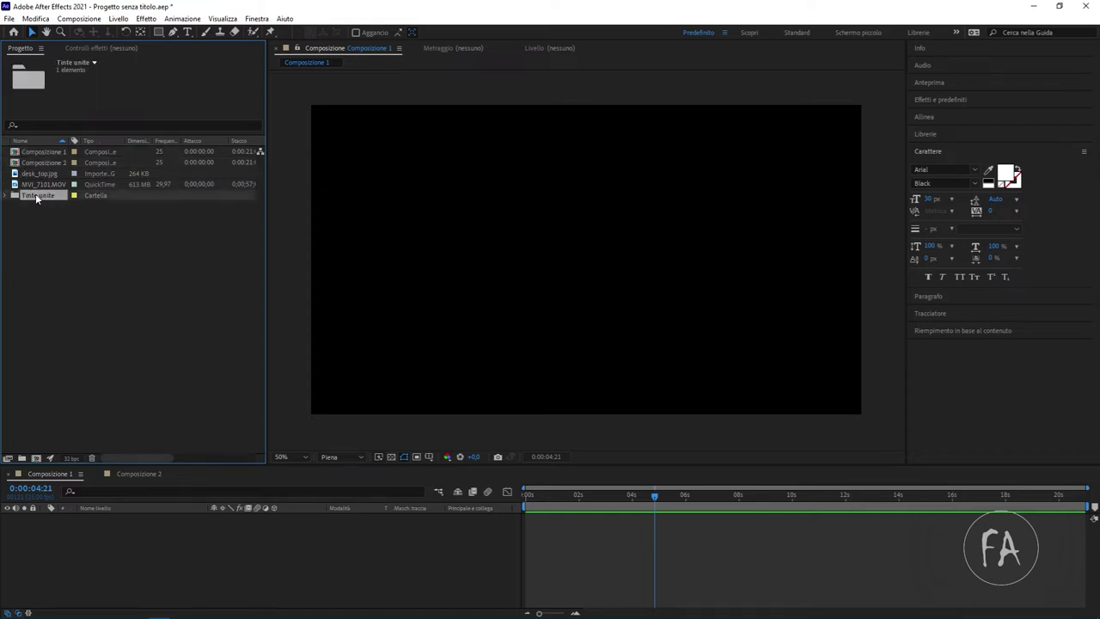
{"action": "left_click", "coordinate": [38, 173]}
{"action": "left_click", "coordinate": [38, 163]}
{"action": "left_click", "coordinate": [38, 152]}
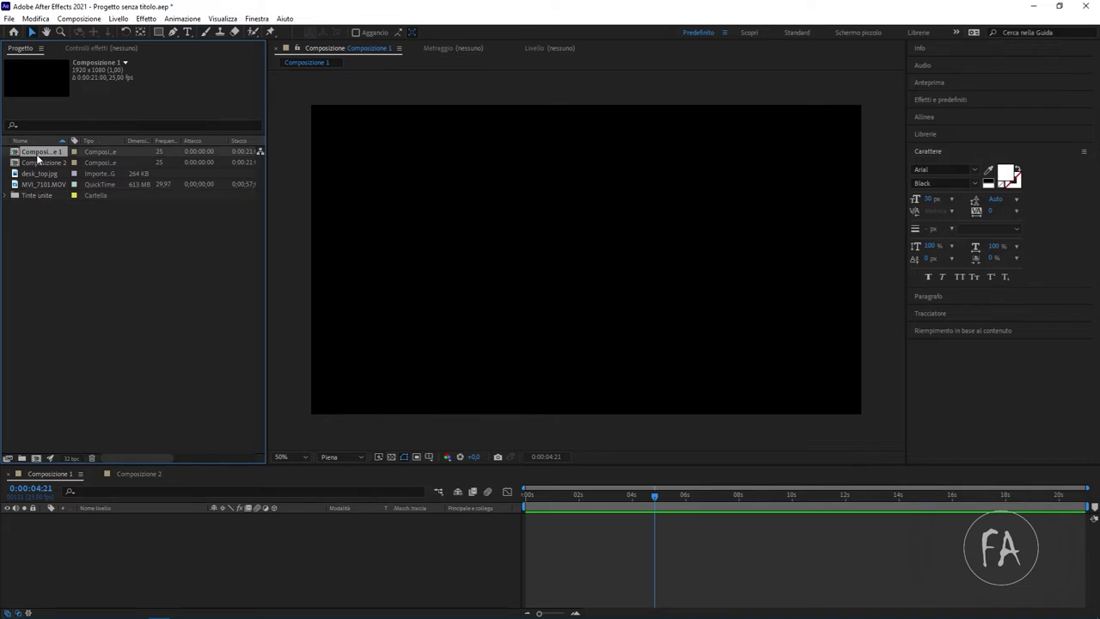
- Import ID.psd as a composition, add it to Composizione 1, and scale it to 230%
{"action": "double_click", "coordinate": [59, 231]}
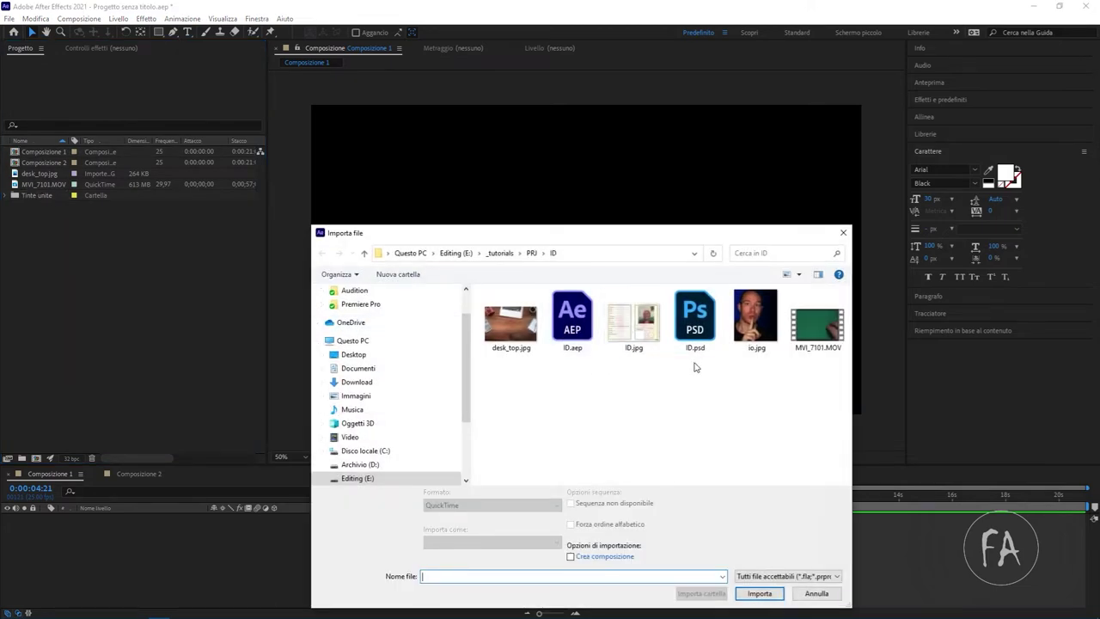
{"action": "double_click", "coordinate": [694, 323]}
{"action": "left_click", "coordinate": [591, 391]}
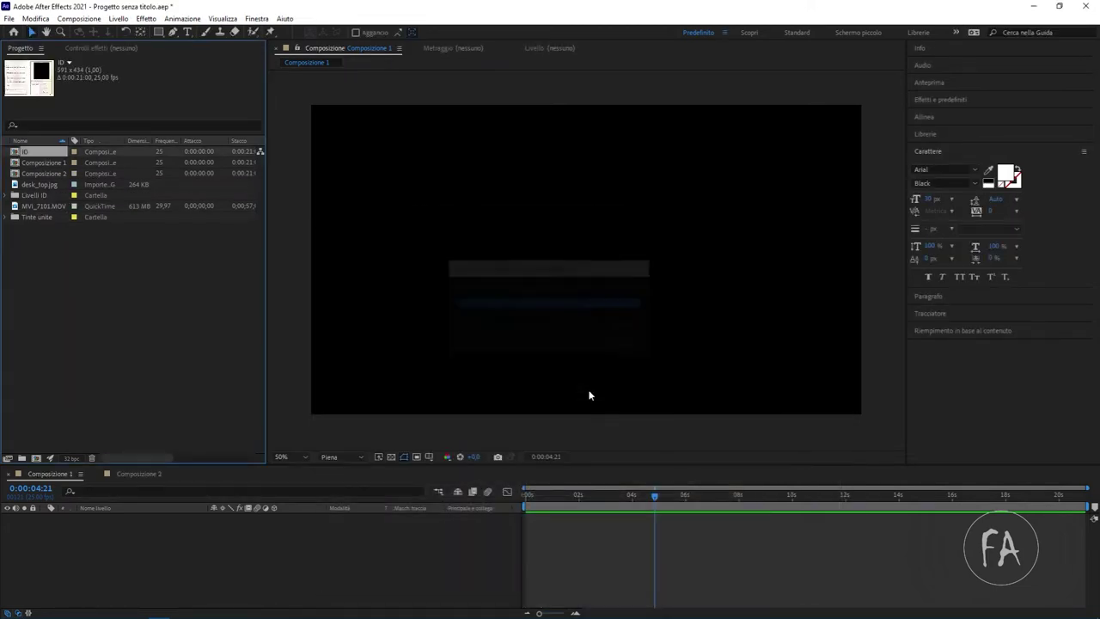
{"action": "left_click_drag", "start_coordinate": [39, 185], "coordinate": [222, 532]}
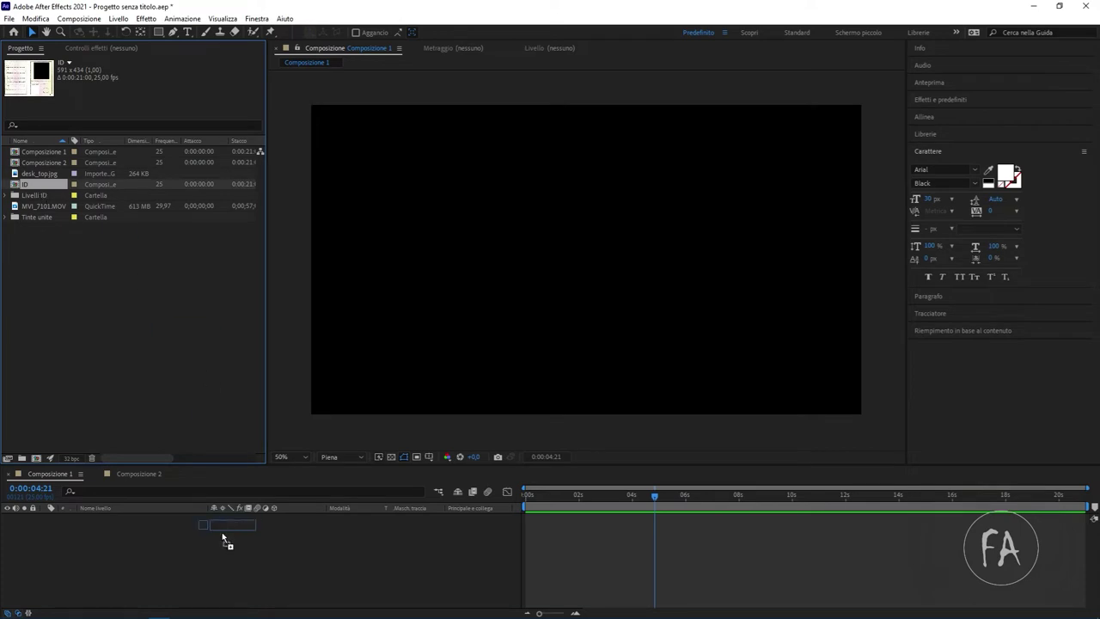
{"action": "key", "text": "s"}
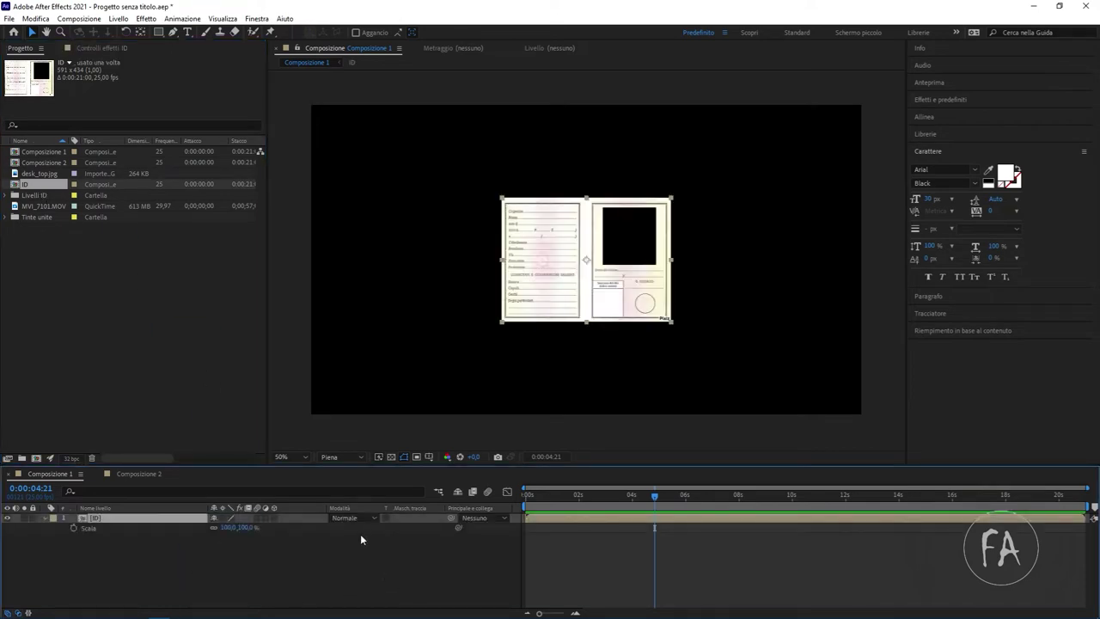
{"action": "left_click", "coordinate": [228, 527]}
{"action": "left_click_drag", "start_coordinate": [227, 527], "coordinate": [306, 528]}
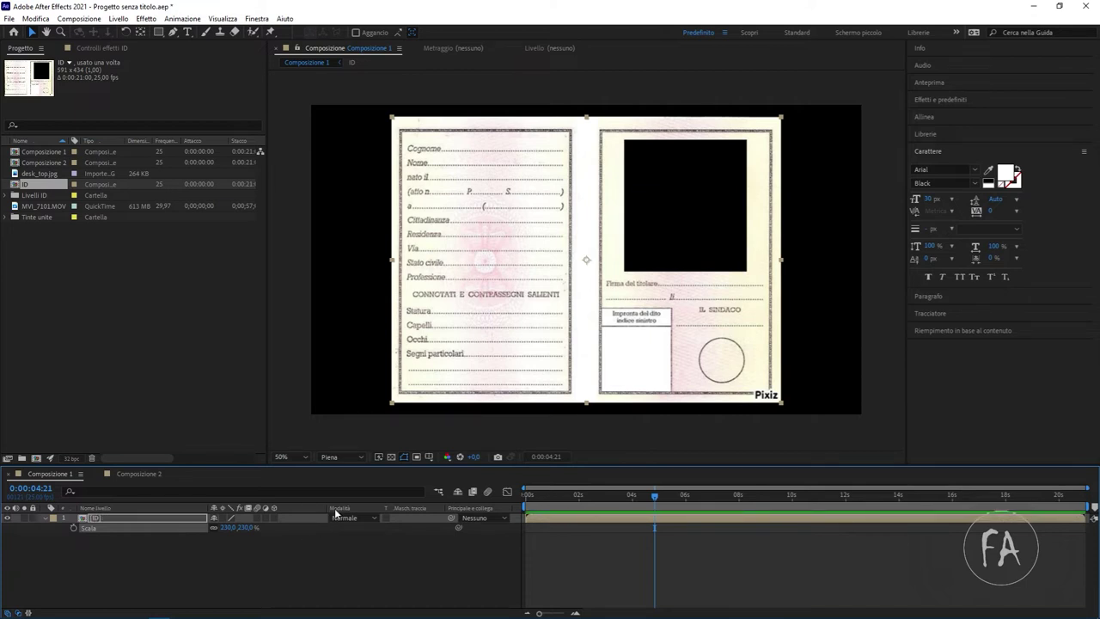
{"action": "left_click", "coordinate": [414, 544]}
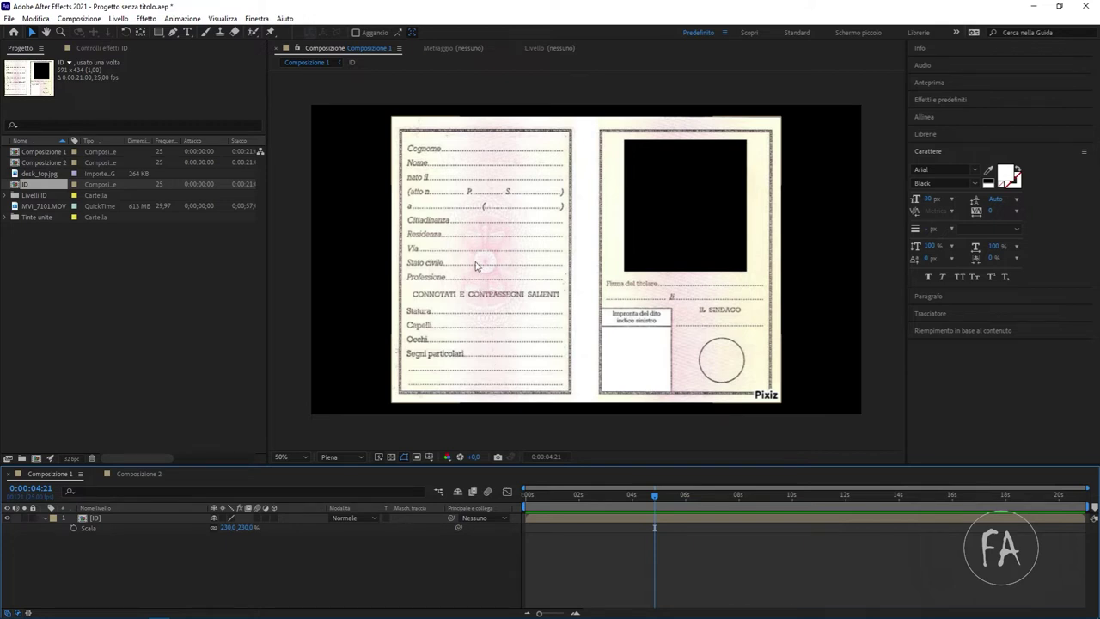
- Import io.jpg and add it as a layer below the ID card
{"action": "double_click", "coordinate": [122, 294]}
{"action": "double_click", "coordinate": [752, 318]}
{"action": "left_click_drag", "start_coordinate": [39, 196], "coordinate": [111, 565]}
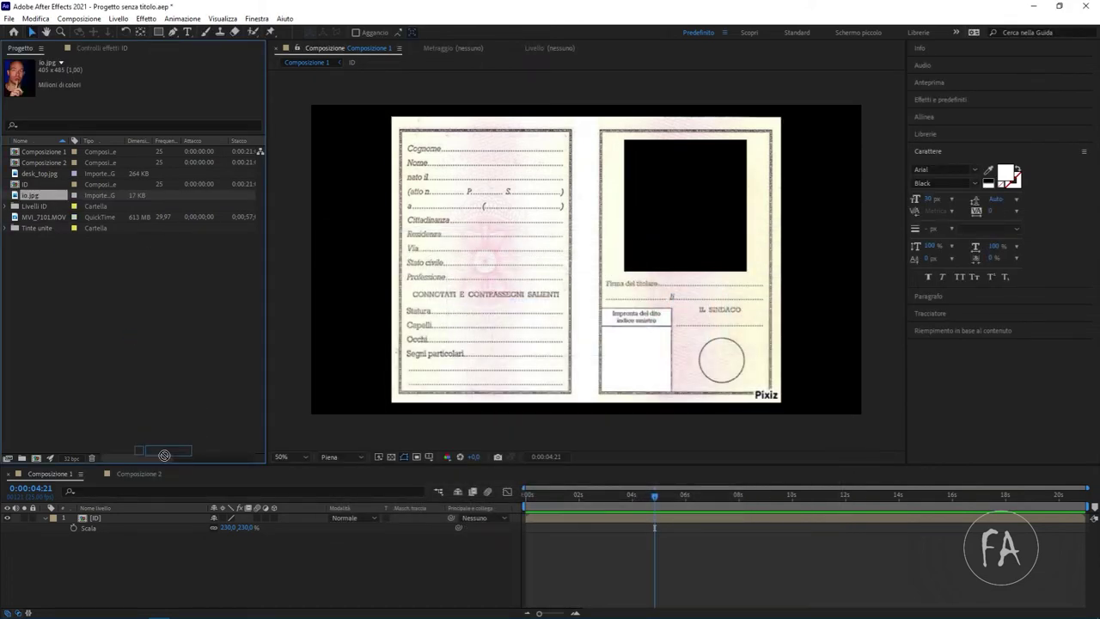
- Drag the io.jpg photo out from behind the ID card and try the card below it in layer order
{"action": "left_click", "coordinate": [98, 519]}
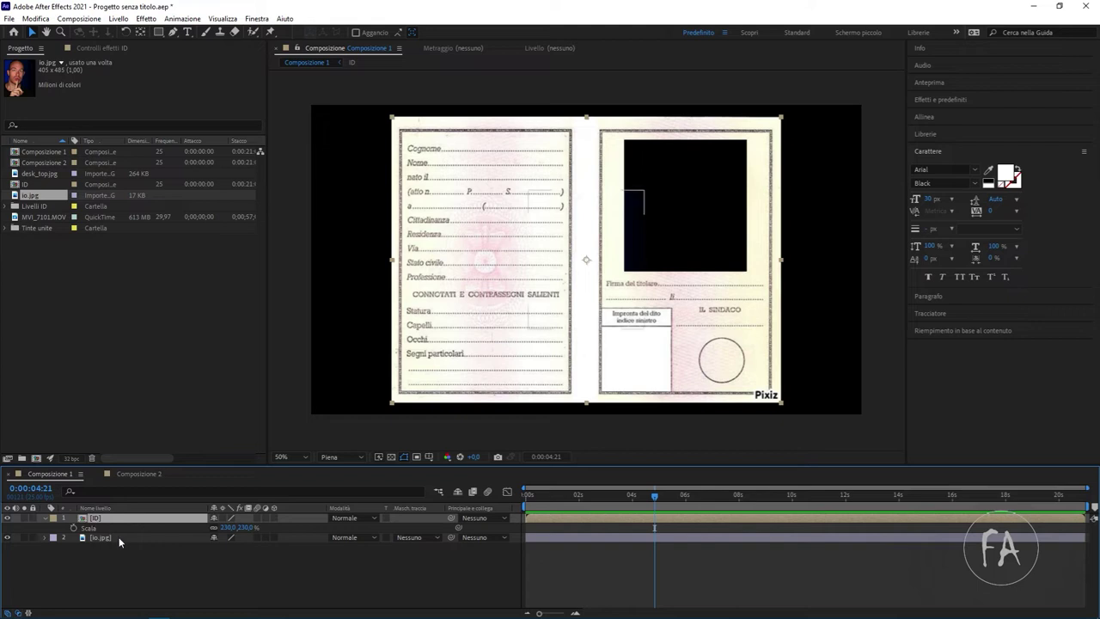
{"action": "left_click", "coordinate": [111, 537]}
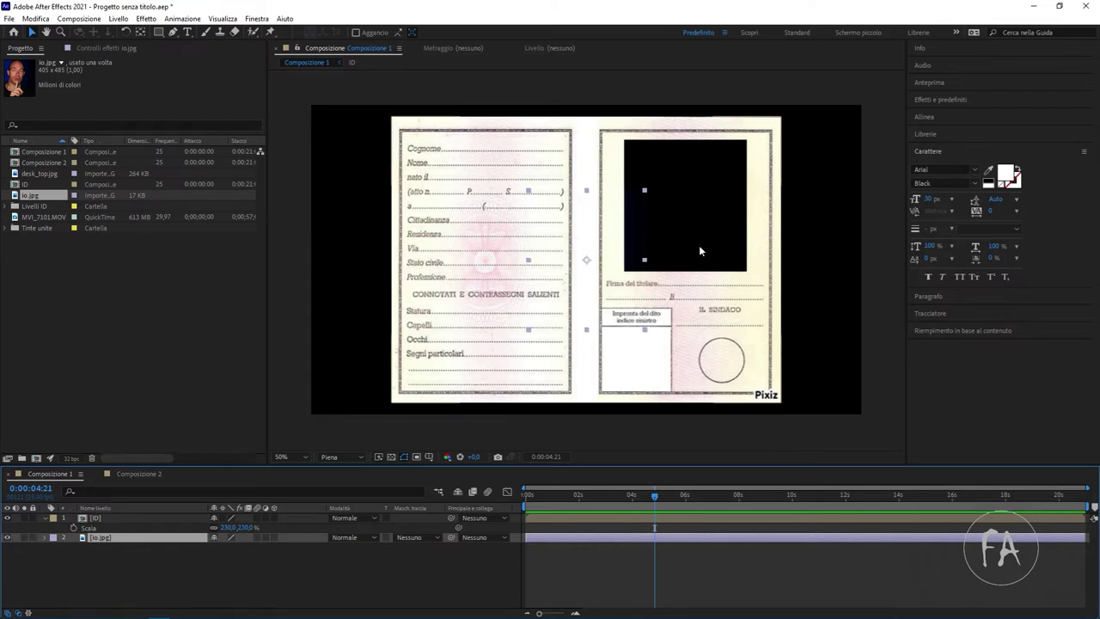
{"action": "mouse_move", "coordinate": [644, 218]}
{"action": "left_mouse_down"}
{"action": "mouse_move", "coordinate": [754, 172]}
{"action": "mouse_move", "coordinate": [738, 174]}
{"action": "left_mouse_up"}
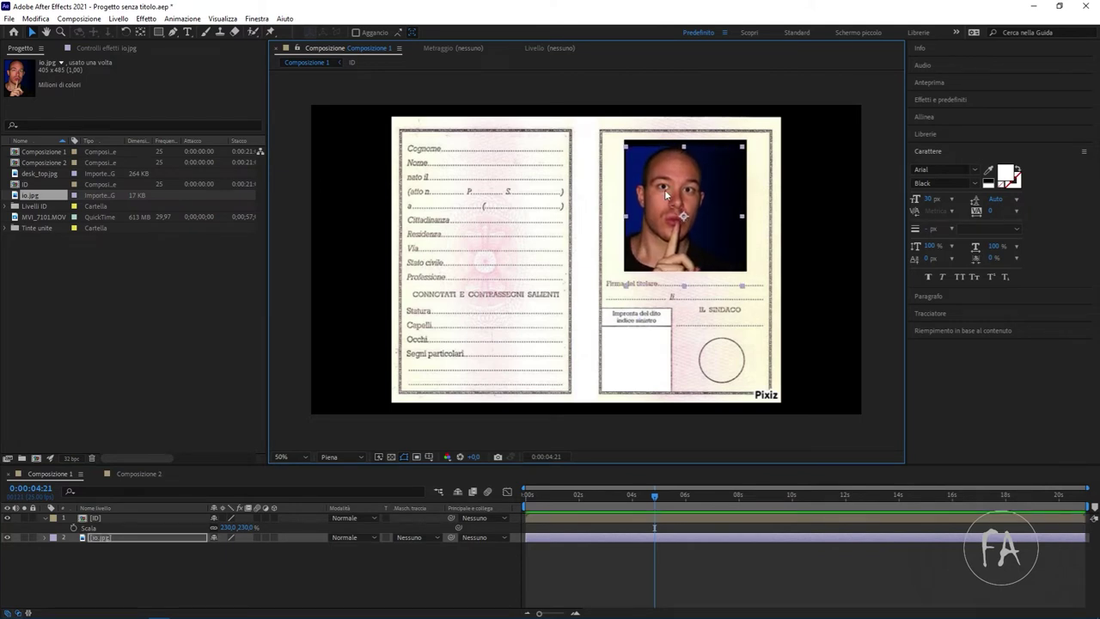
{"action": "mouse_move", "coordinate": [664, 189]}
{"action": "left_mouse_down"}
{"action": "mouse_move", "coordinate": [572, 296]}
{"action": "mouse_move", "coordinate": [391, 181]}
{"action": "mouse_move", "coordinate": [402, 169]}
{"action": "mouse_move", "coordinate": [499, 209]}
{"action": "mouse_move", "coordinate": [489, 205]}
{"action": "left_mouse_up"}
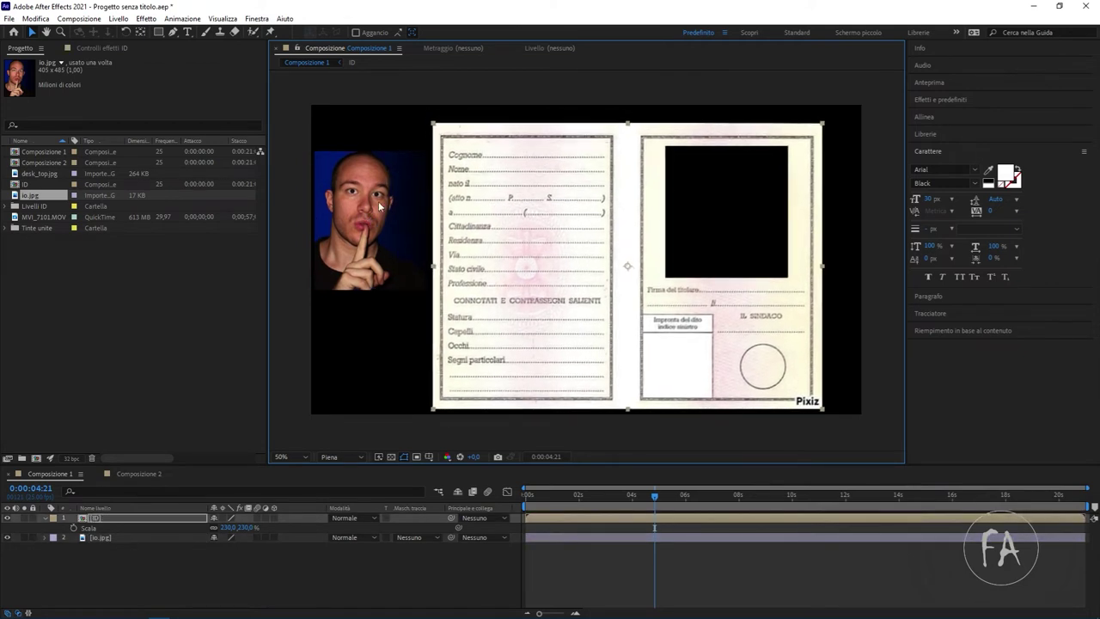
{"action": "left_click_drag", "start_coordinate": [346, 215], "coordinate": [499, 258]}
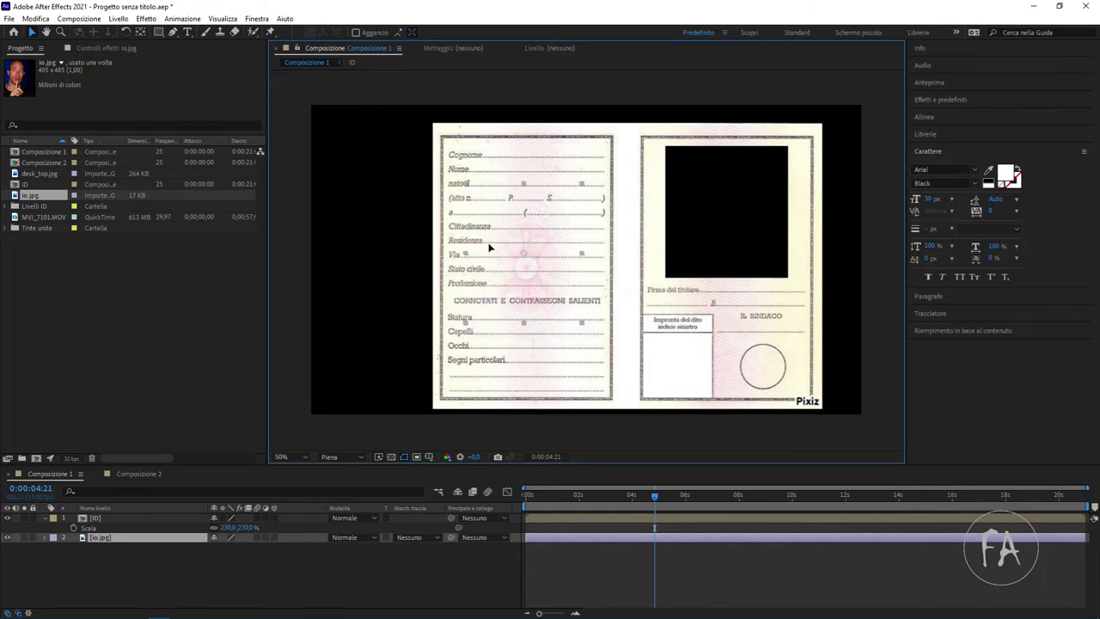
{"action": "left_click", "coordinate": [102, 519]}
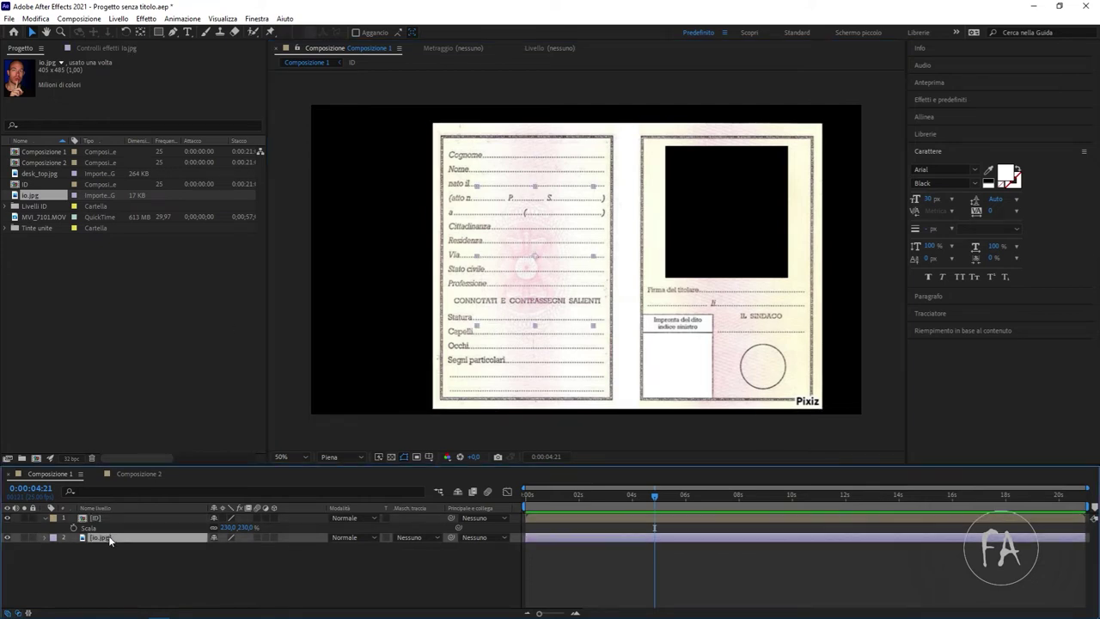
{"action": "left_click_drag", "start_coordinate": [101, 522], "coordinate": [106, 528]}
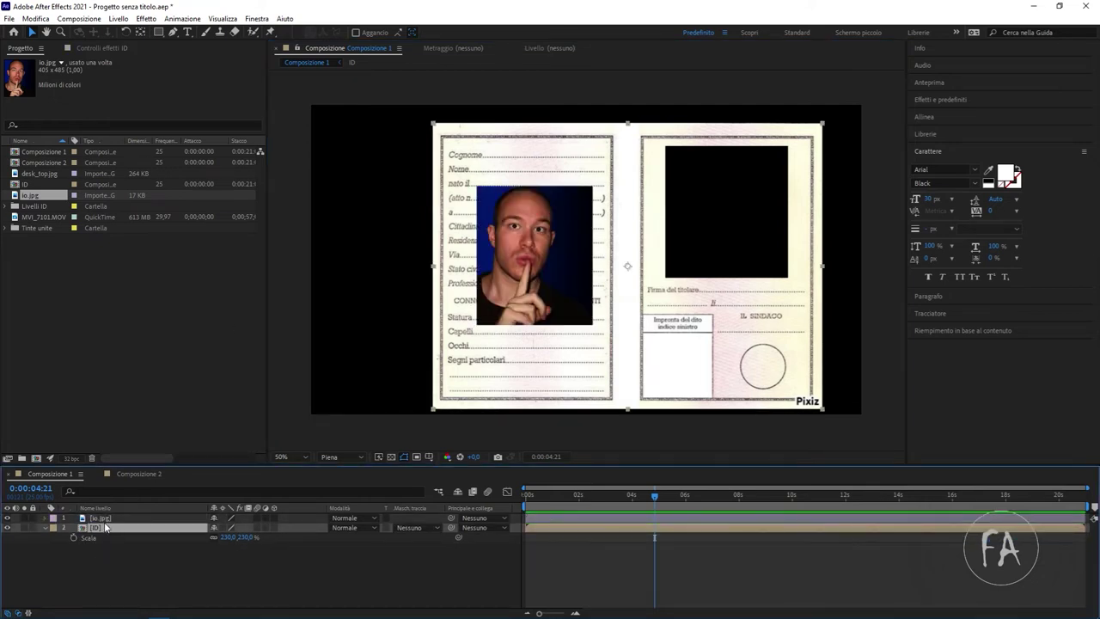
- Restore the card on top and move the io.jpg photo to the composition's upper-left corner
{"action": "left_click", "coordinate": [104, 518]}
{"action": "key", "text": "ctrl+d"}
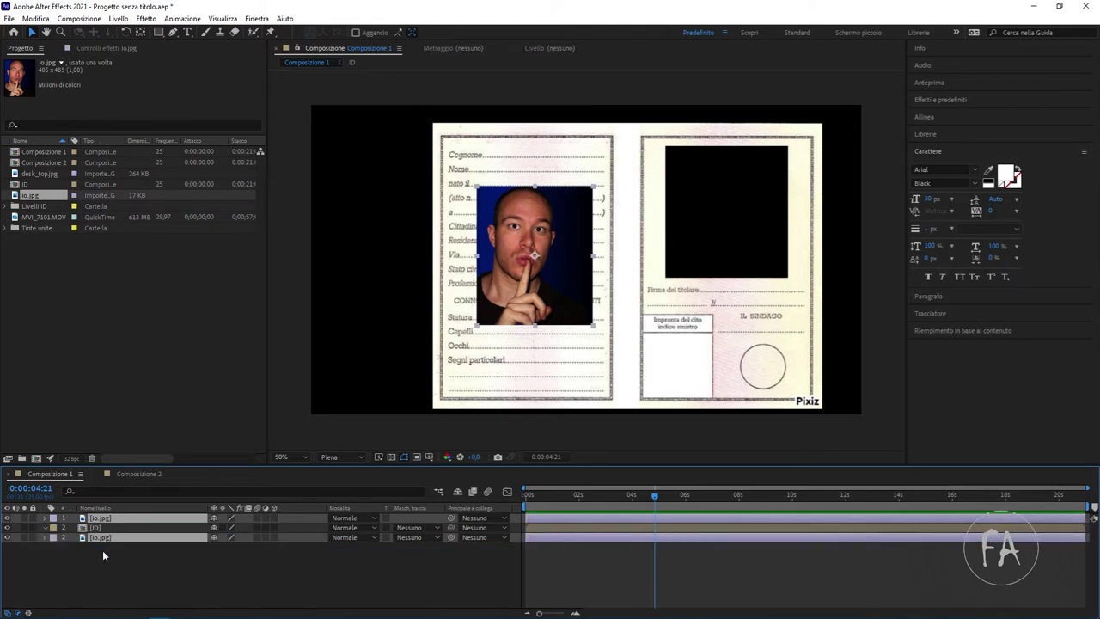
{"action": "key", "text": "ctrl+z"}
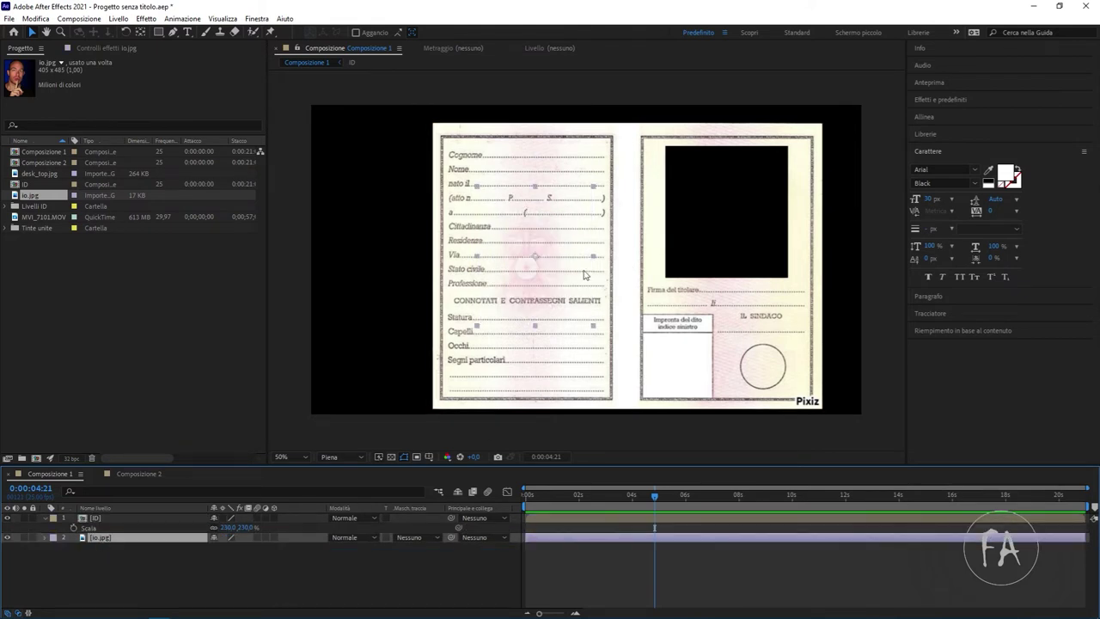
{"action": "mouse_move", "coordinate": [550, 239]}
{"action": "left_mouse_down"}
{"action": "mouse_move", "coordinate": [609, 242]}
{"action": "mouse_move", "coordinate": [735, 192]}
{"action": "left_mouse_up"}
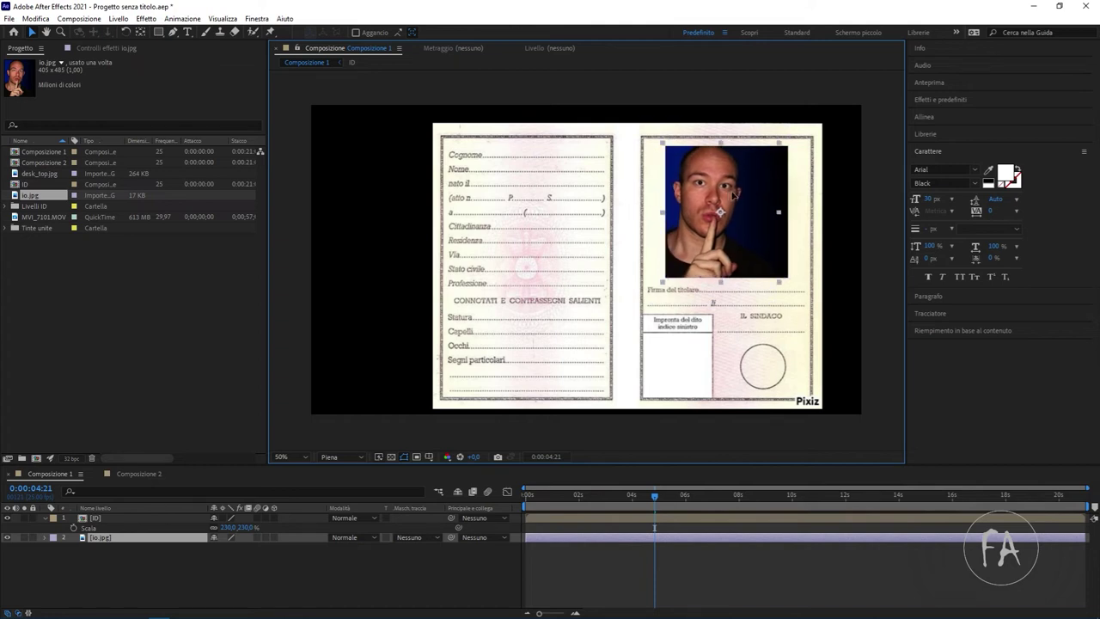
{"action": "mouse_move", "coordinate": [735, 192]}
{"action": "left_mouse_down"}
{"action": "mouse_move", "coordinate": [756, 201]}
{"action": "mouse_move", "coordinate": [732, 188]}
{"action": "mouse_move", "coordinate": [526, 260]}
{"action": "left_mouse_up"}
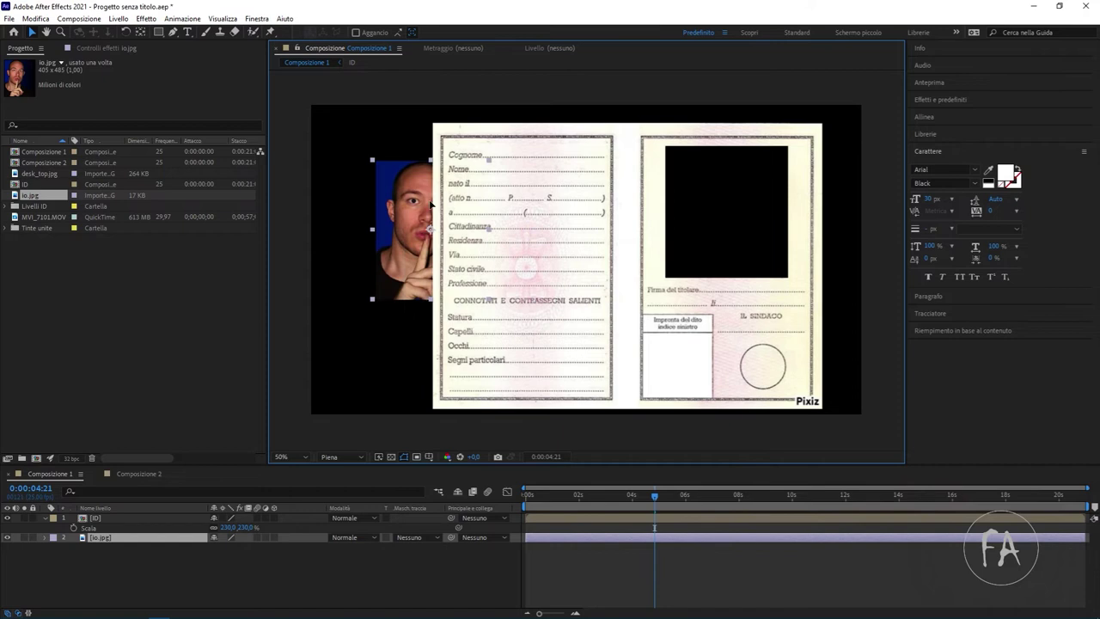
{"action": "left_click_drag", "start_coordinate": [526, 260], "coordinate": [383, 182]}
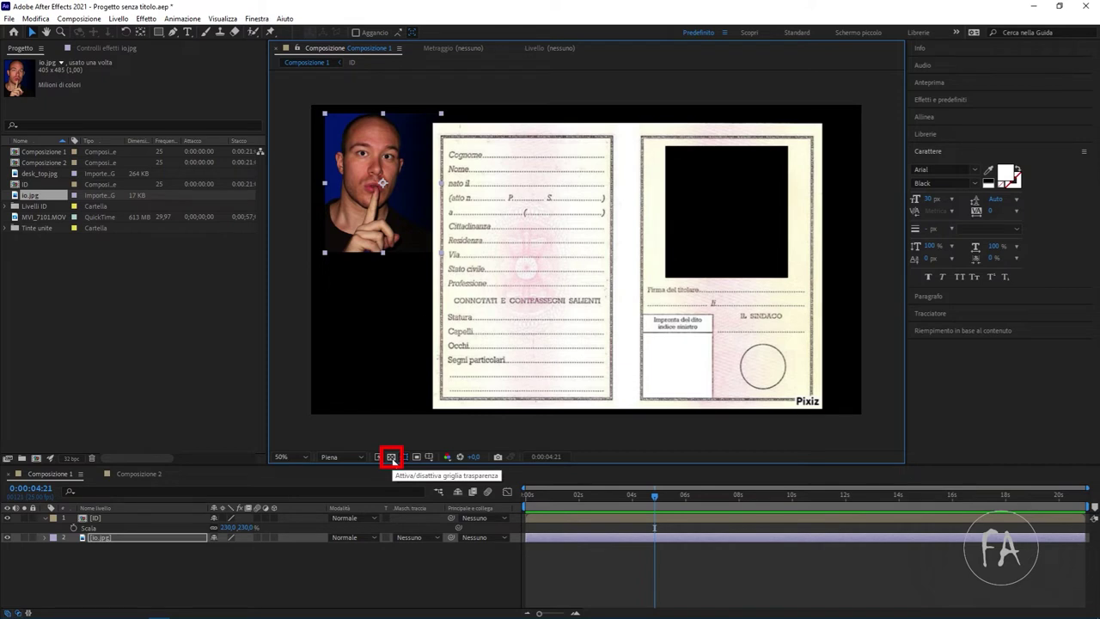
- Shift the ID card left and up, and move the io.jpg photo lower at the left edge
{"action": "left_click", "coordinate": [391, 457]}
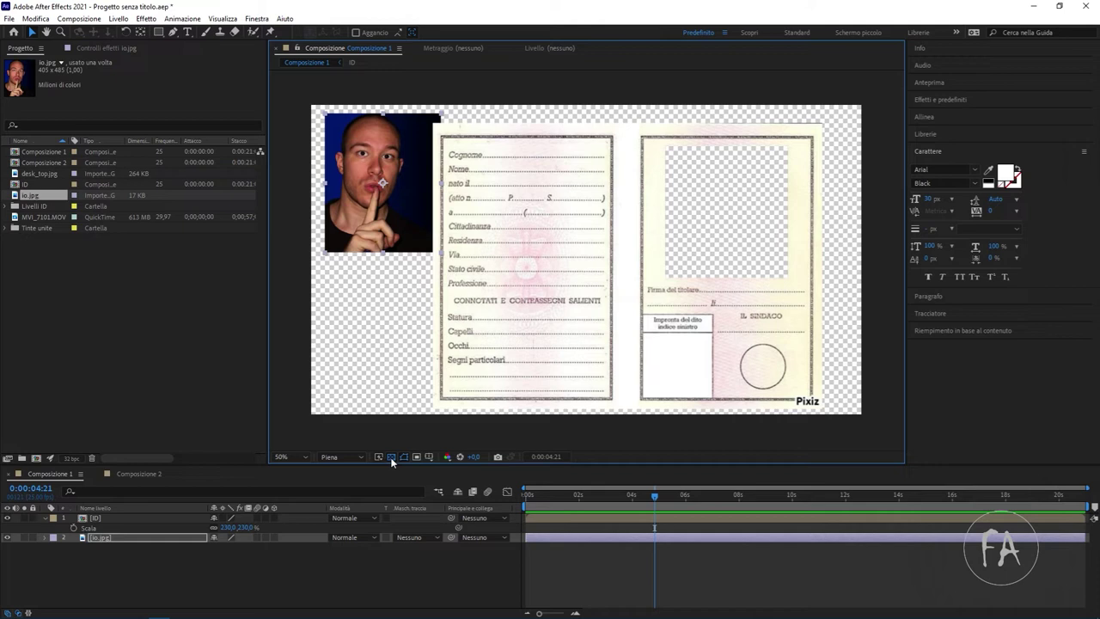
{"action": "left_click", "coordinate": [391, 458]}
{"action": "mouse_move", "coordinate": [458, 225]}
{"action": "left_mouse_down"}
{"action": "mouse_move", "coordinate": [391, 208]}
{"action": "mouse_move", "coordinate": [427, 224]}
{"action": "mouse_move", "coordinate": [421, 216]}
{"action": "left_mouse_up"}
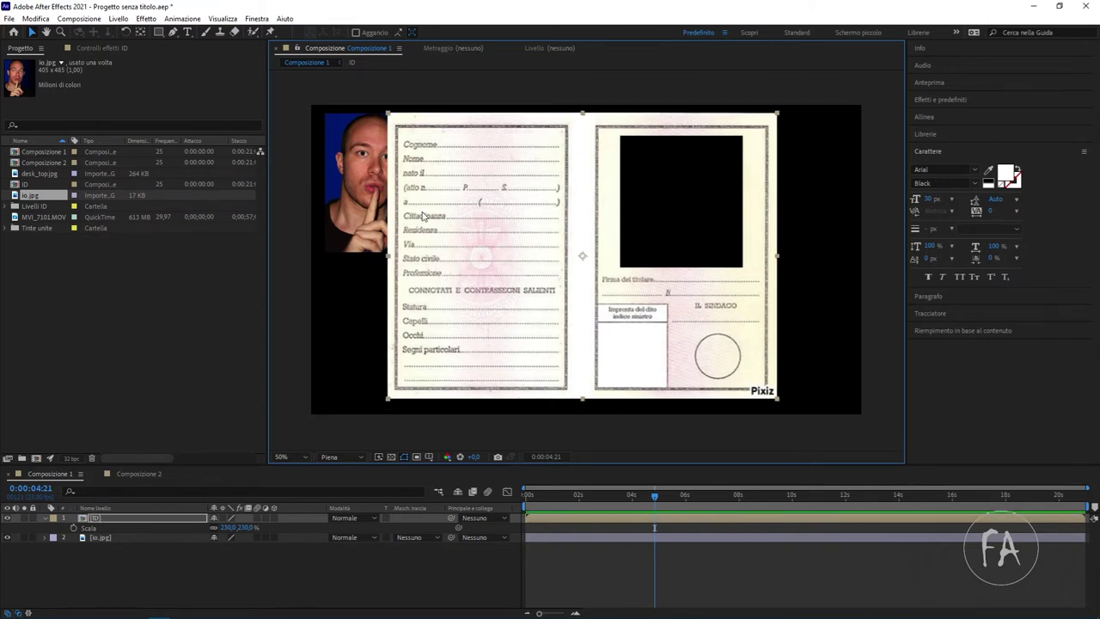
{"action": "left_click_drag", "start_coordinate": [360, 189], "coordinate": [434, 311]}
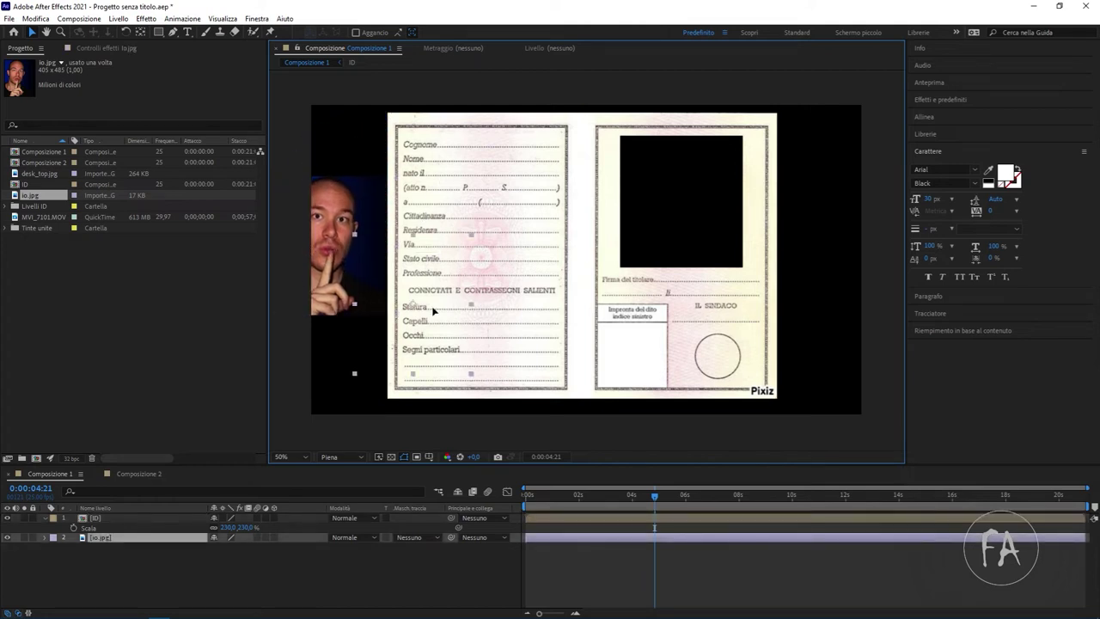
- Delete both layers from Composizione 1 and add desk_top.jpg as a new layer
{"action": "left_click_drag", "start_coordinate": [188, 588], "coordinate": [124, 515]}
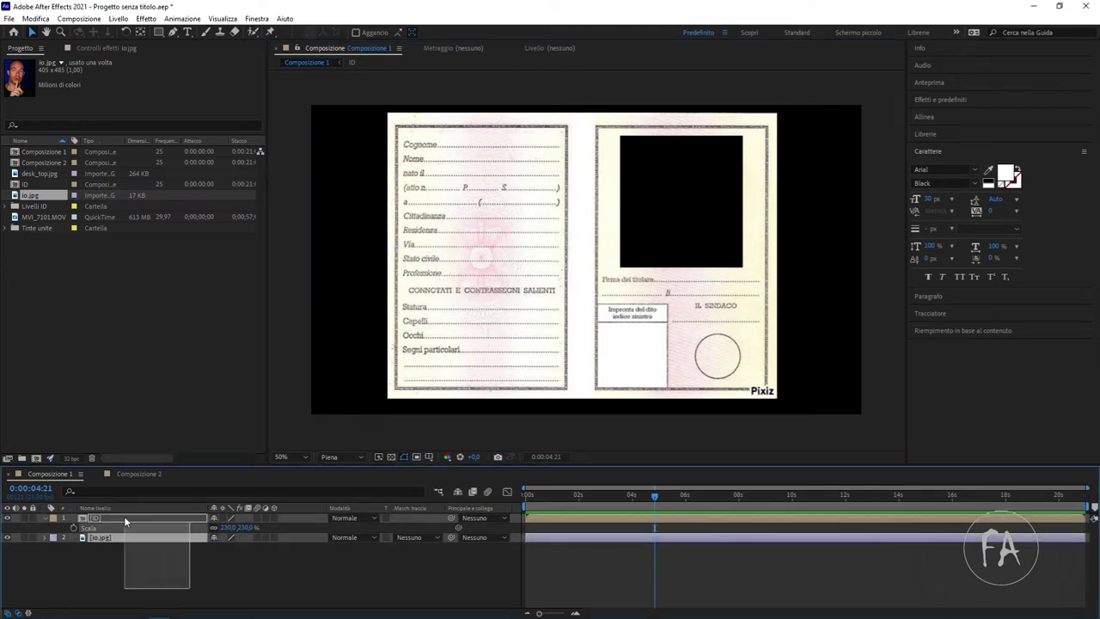
{"action": "key", "text": "Delete"}
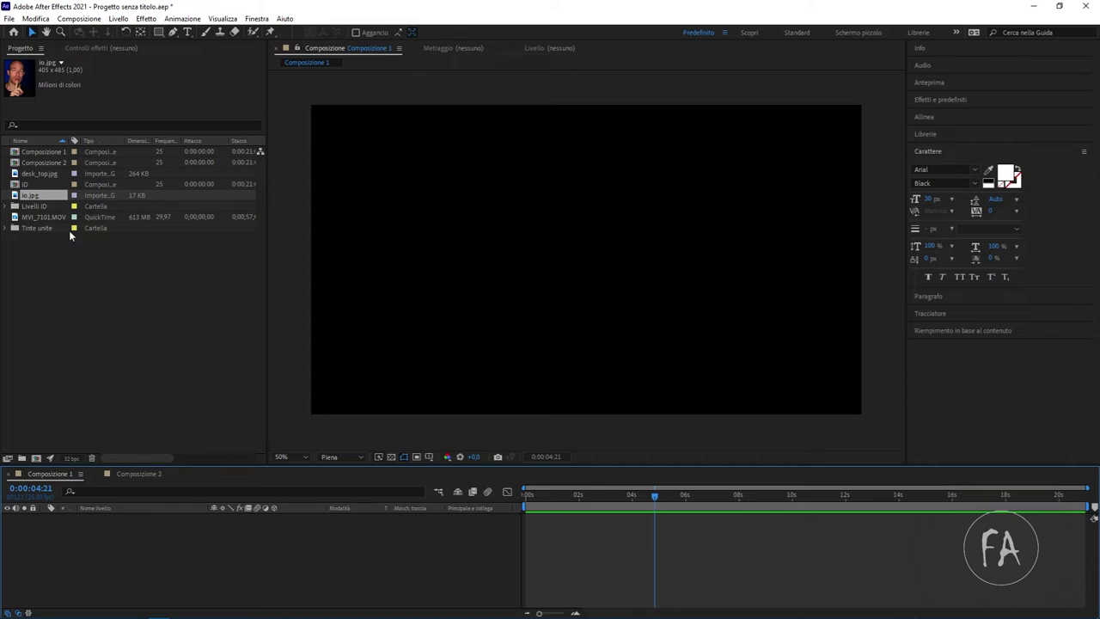
{"action": "left_click", "coordinate": [38, 153]}
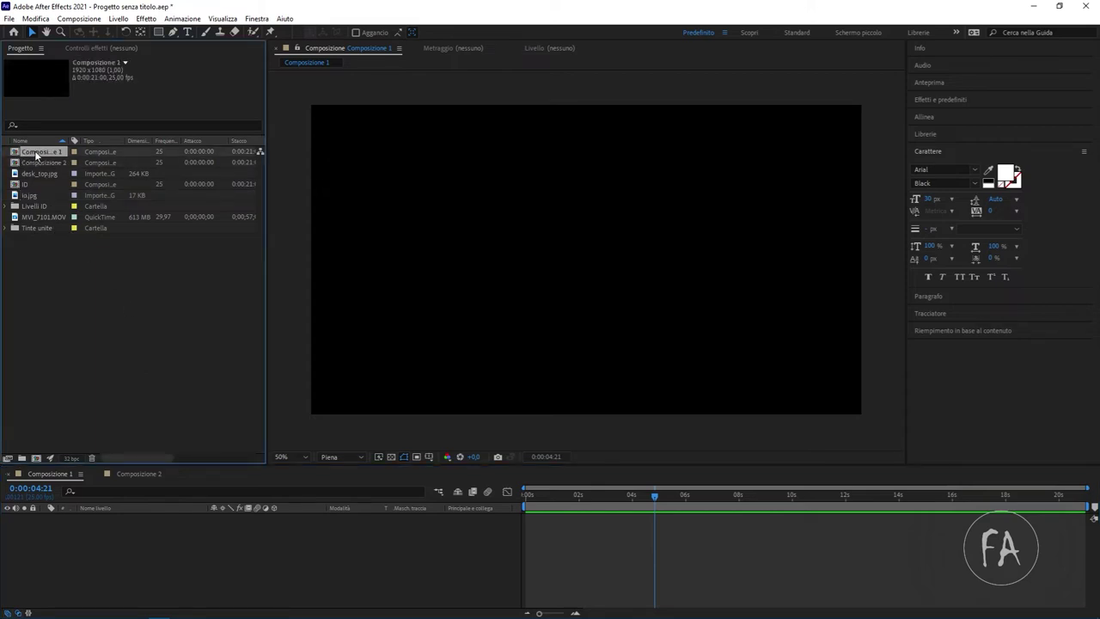
{"action": "left_click", "coordinate": [49, 175]}
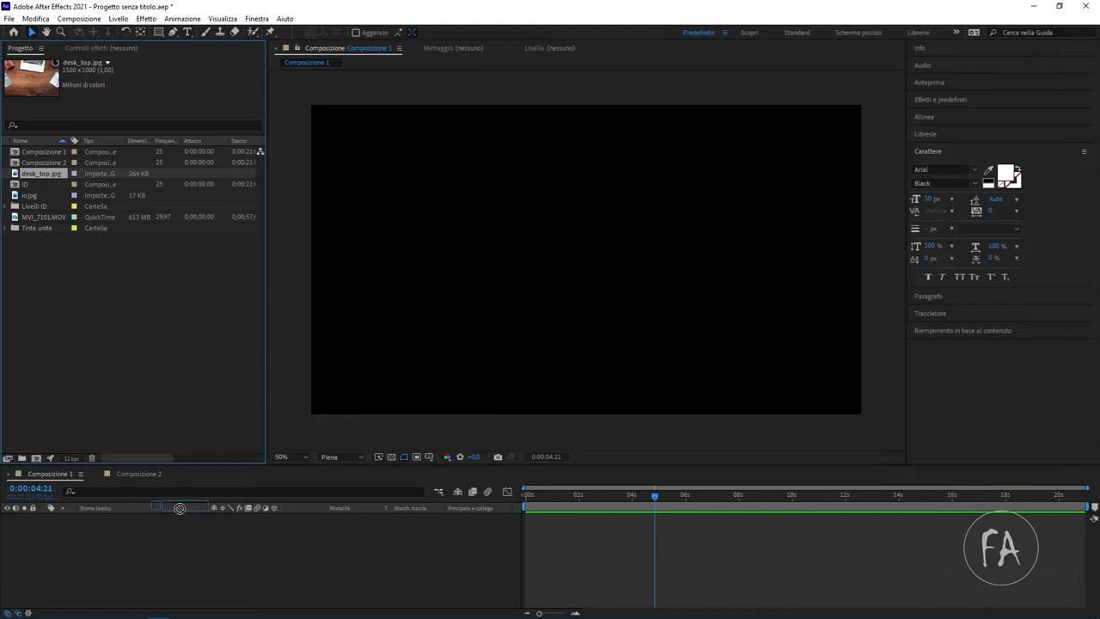
{"action": "left_click_drag", "start_coordinate": [42, 174], "coordinate": [159, 532]}
- Scale the desk_top.jpg layer to 131% and select the Pen tool
{"action": "key", "text": "s"}
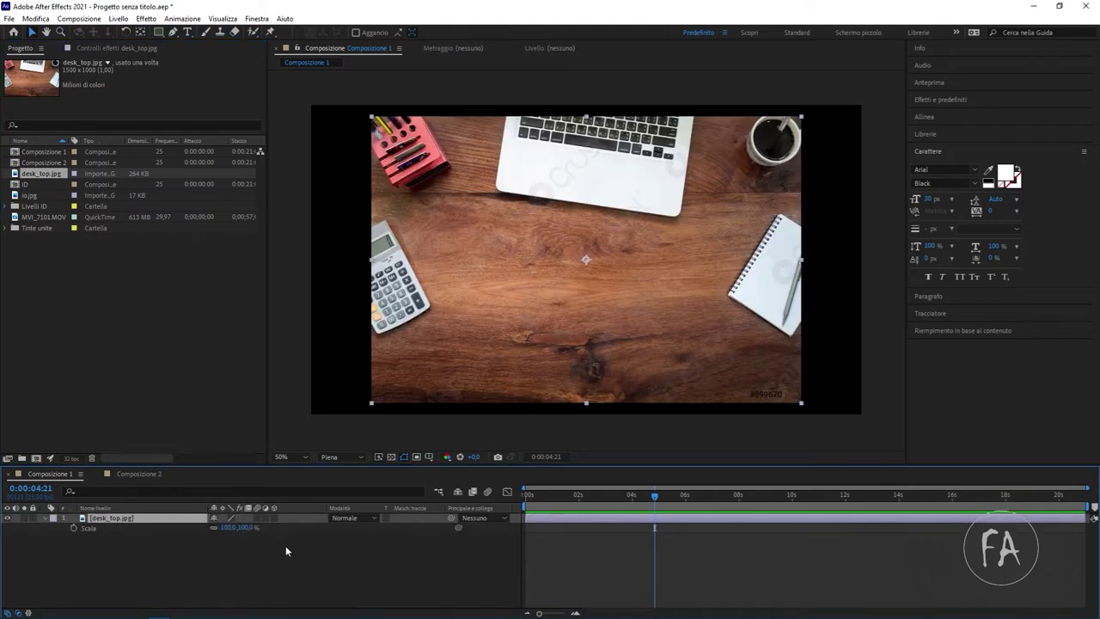
{"action": "left_click_drag", "start_coordinate": [231, 534], "coordinate": [251, 533]}
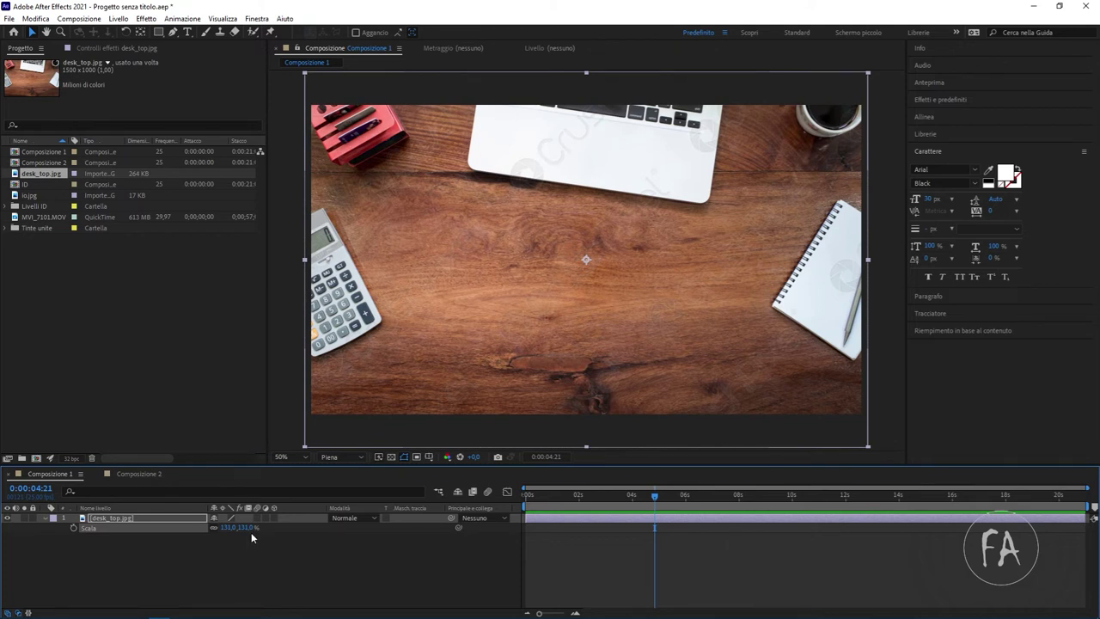
{"action": "left_click", "coordinate": [232, 564]}
{"action": "left_click", "coordinate": [129, 518]}
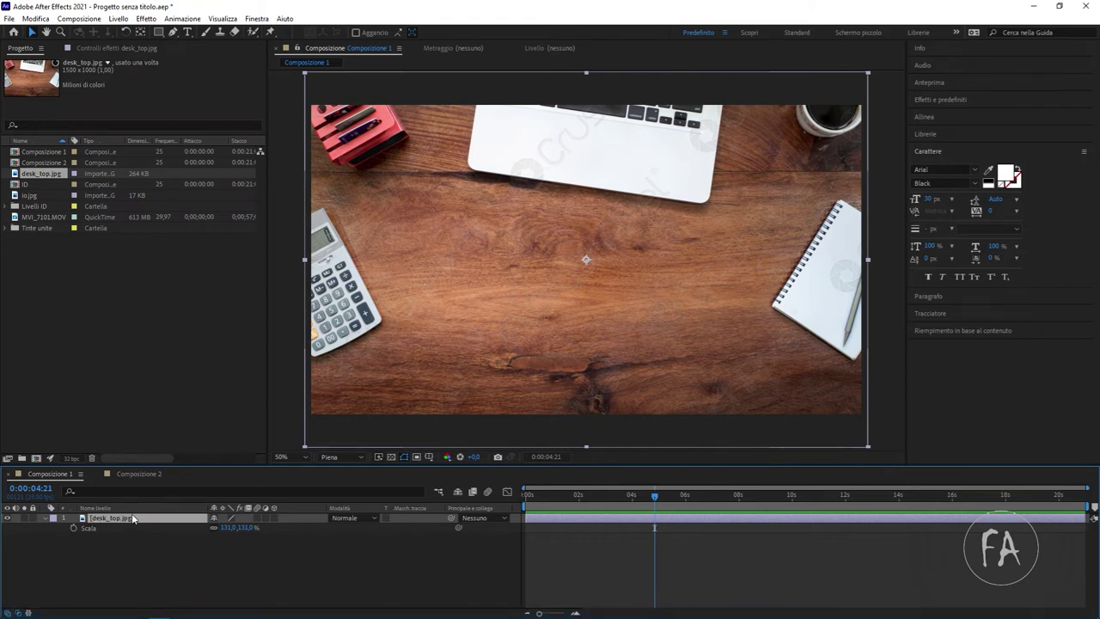
{"action": "left_click", "coordinate": [173, 32]}
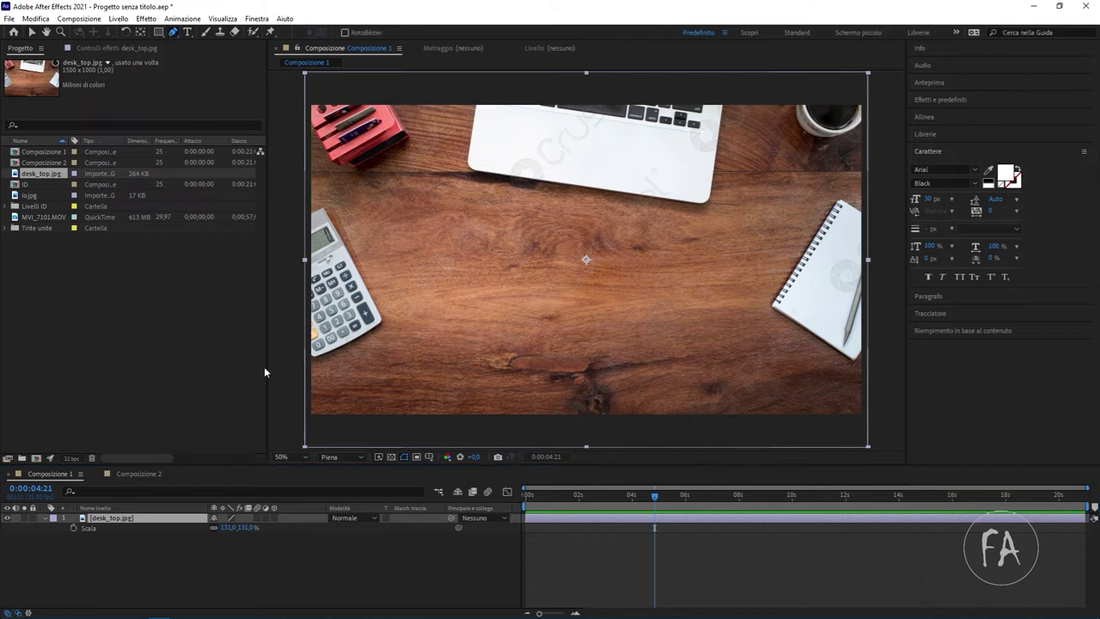
- Draw a closed nine-point mask around the bare desk surface and turn on the transparency grid
{"action": "left_click", "coordinate": [295, 371]}
{"action": "left_click", "coordinate": [385, 328]}
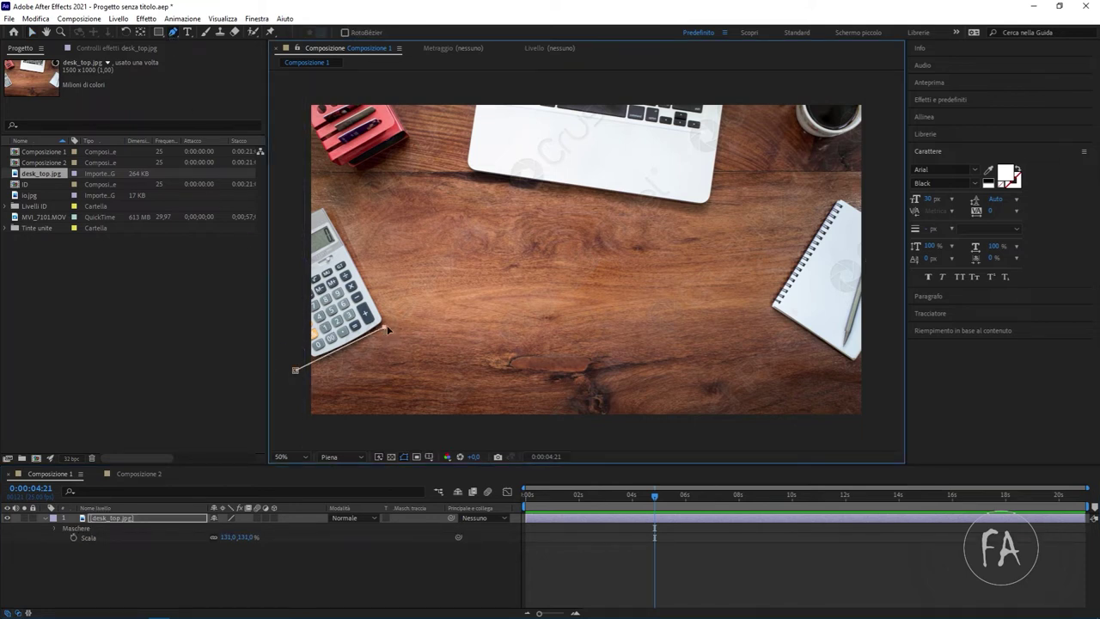
{"action": "left_click", "coordinate": [322, 200]}
{"action": "left_click", "coordinate": [462, 173]}
{"action": "left_click", "coordinate": [707, 206]}
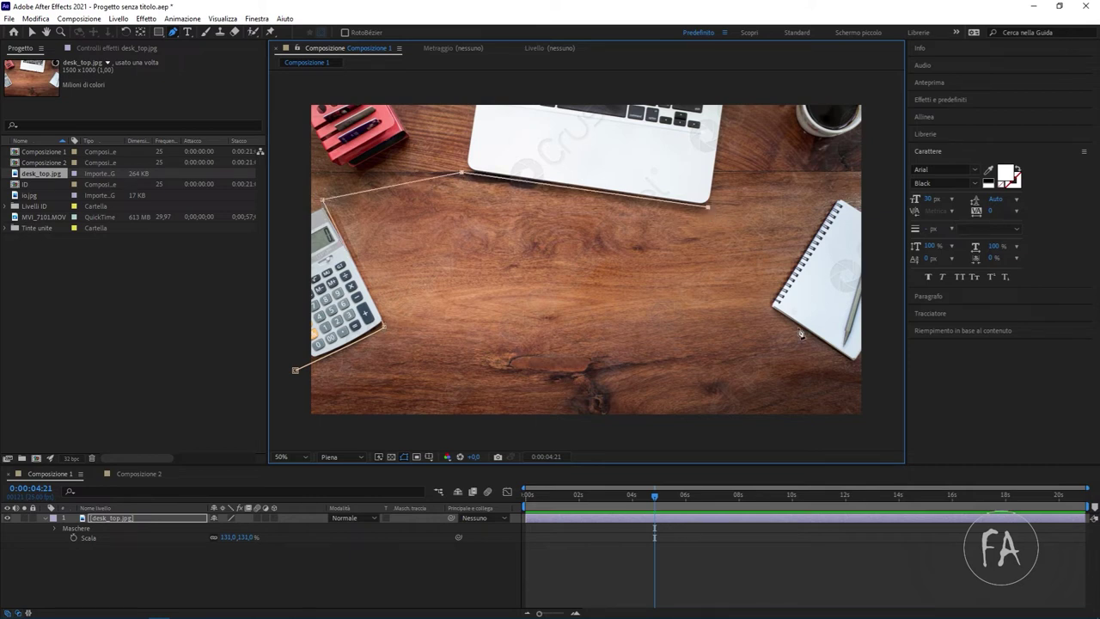
{"action": "left_click", "coordinate": [771, 306]}
{"action": "left_click", "coordinate": [872, 372]}
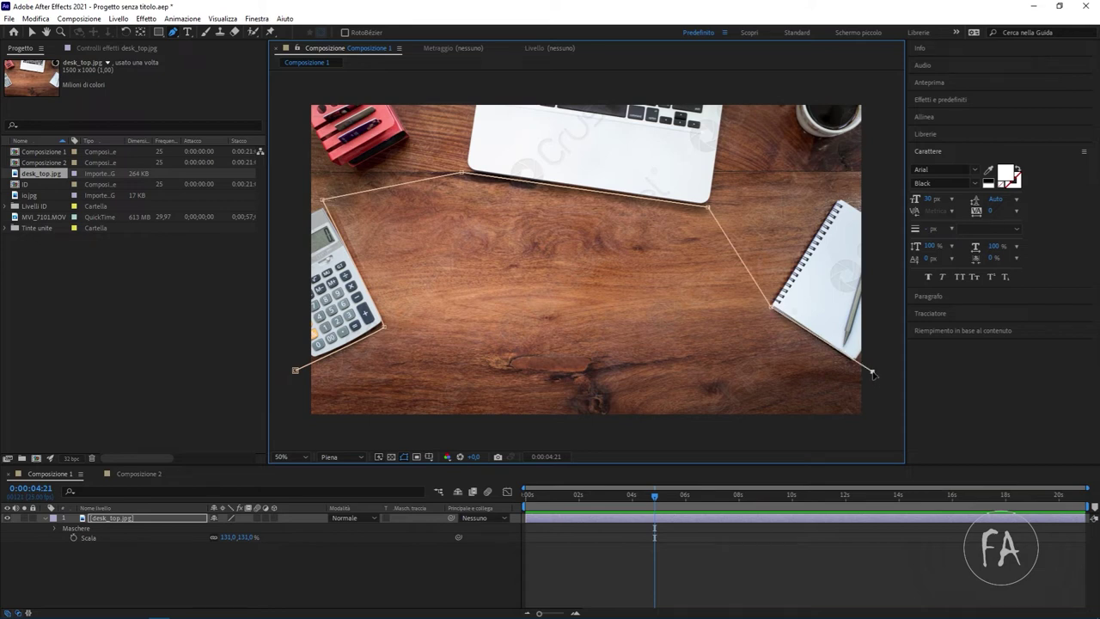
{"action": "left_click", "coordinate": [881, 437]}
{"action": "left_click", "coordinate": [288, 430]}
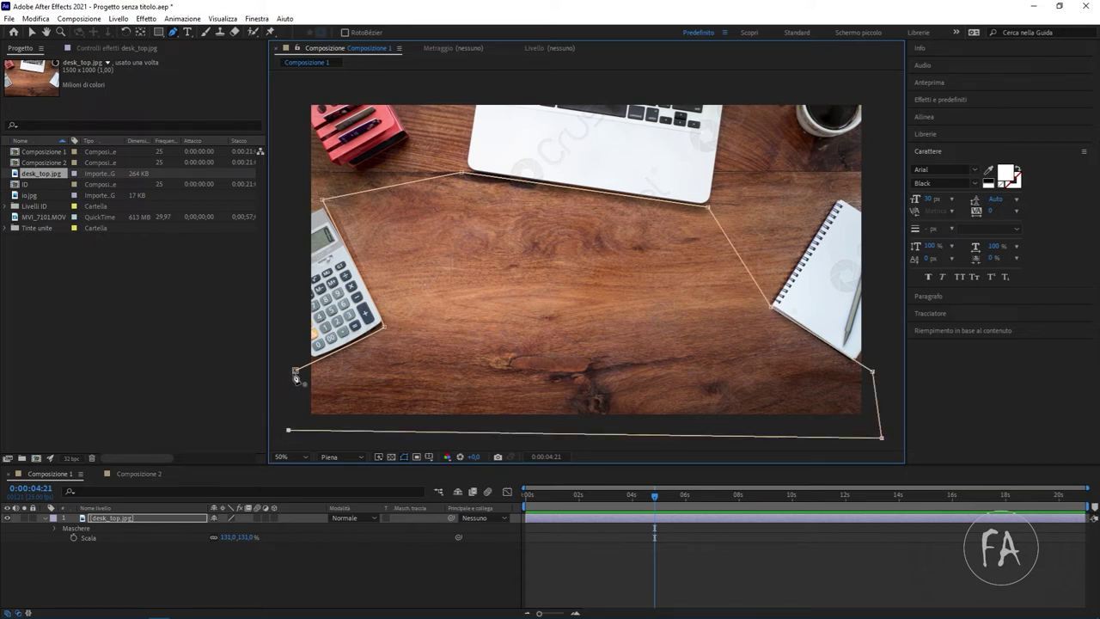
{"action": "left_click", "coordinate": [295, 372]}
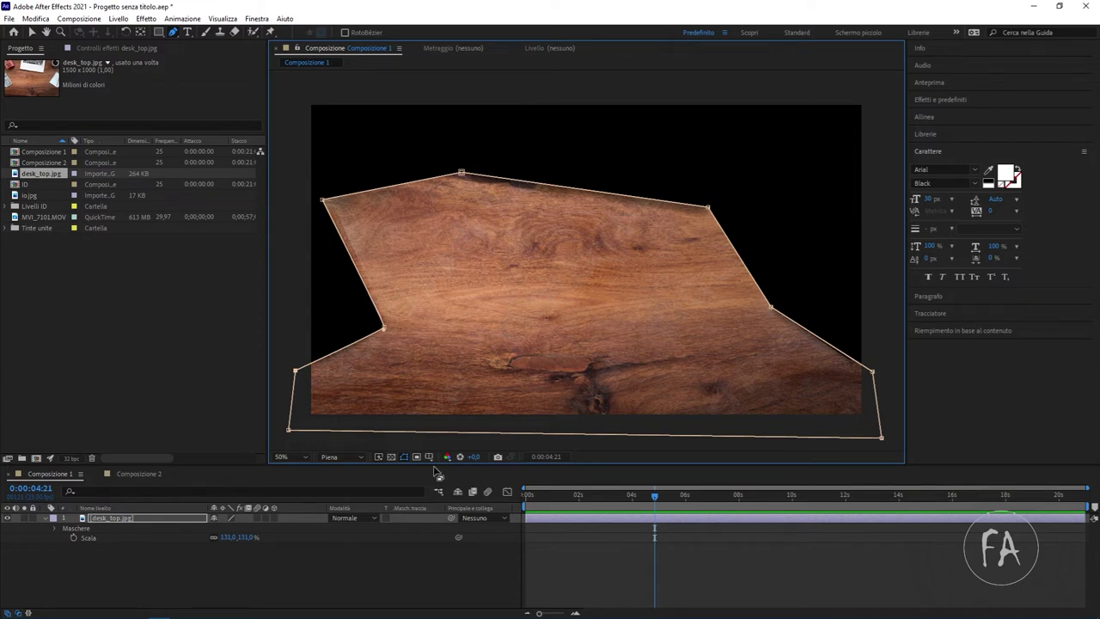
{"action": "left_click", "coordinate": [391, 456]}
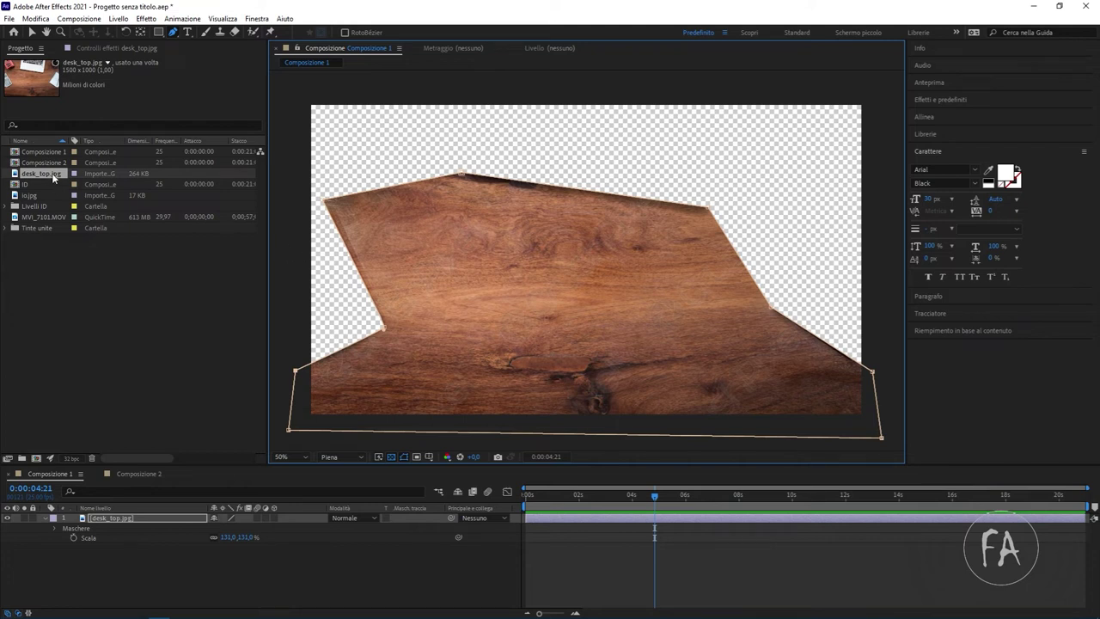
- Add io.jpg below the desk layer and move it to the right side
{"action": "mouse_move", "coordinate": [34, 194]}
{"action": "left_mouse_down"}
{"action": "mouse_move", "coordinate": [155, 537]}
{"action": "mouse_move", "coordinate": [148, 548]}
{"action": "left_mouse_up"}
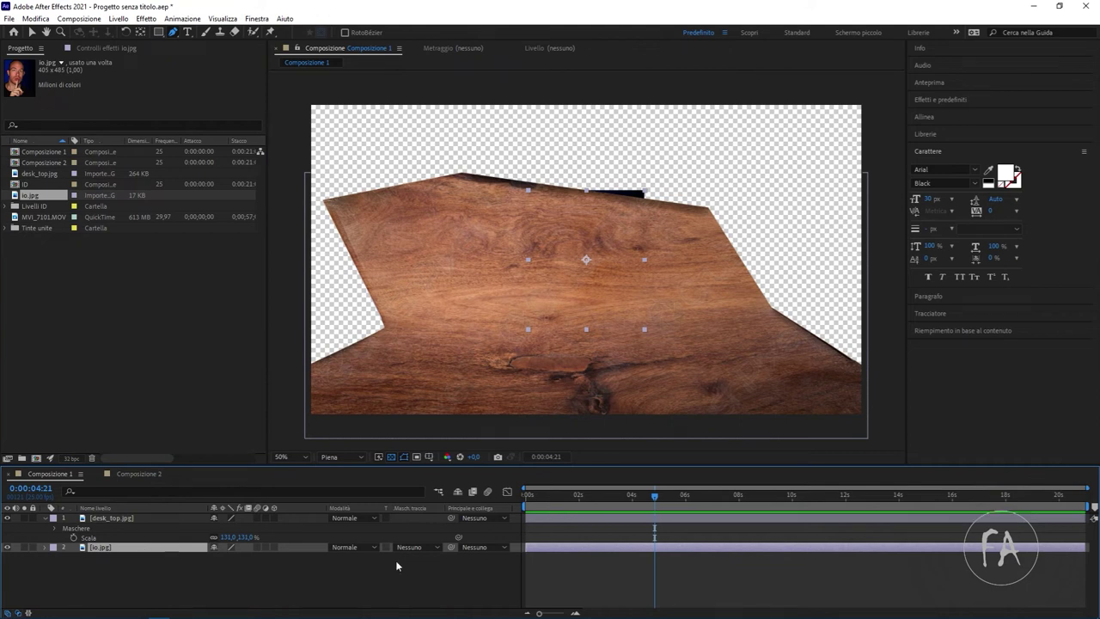
{"action": "key", "text": "p"}
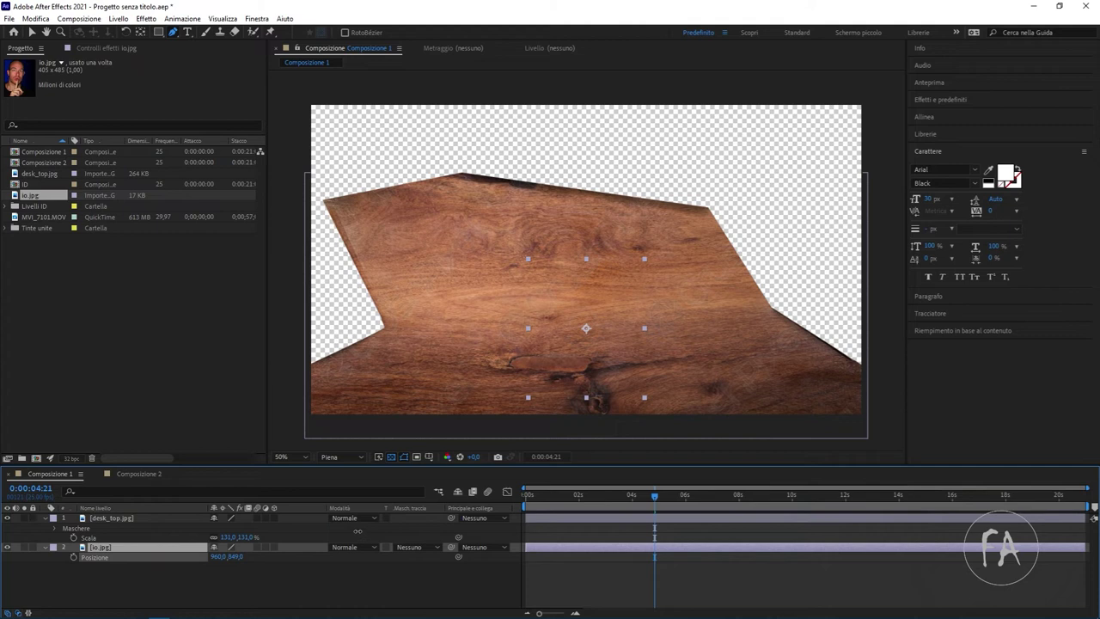
{"action": "left_click_drag", "start_coordinate": [236, 557], "coordinate": [225, 483]}
{"action": "key", "text": "v"}
{"action": "mouse_move", "coordinate": [553, 188]}
{"action": "left_mouse_down"}
{"action": "mouse_move", "coordinate": [581, 170]}
{"action": "mouse_move", "coordinate": [747, 177]}
{"action": "mouse_move", "coordinate": [820, 264]}
{"action": "mouse_move", "coordinate": [805, 230]}
{"action": "left_mouse_up"}
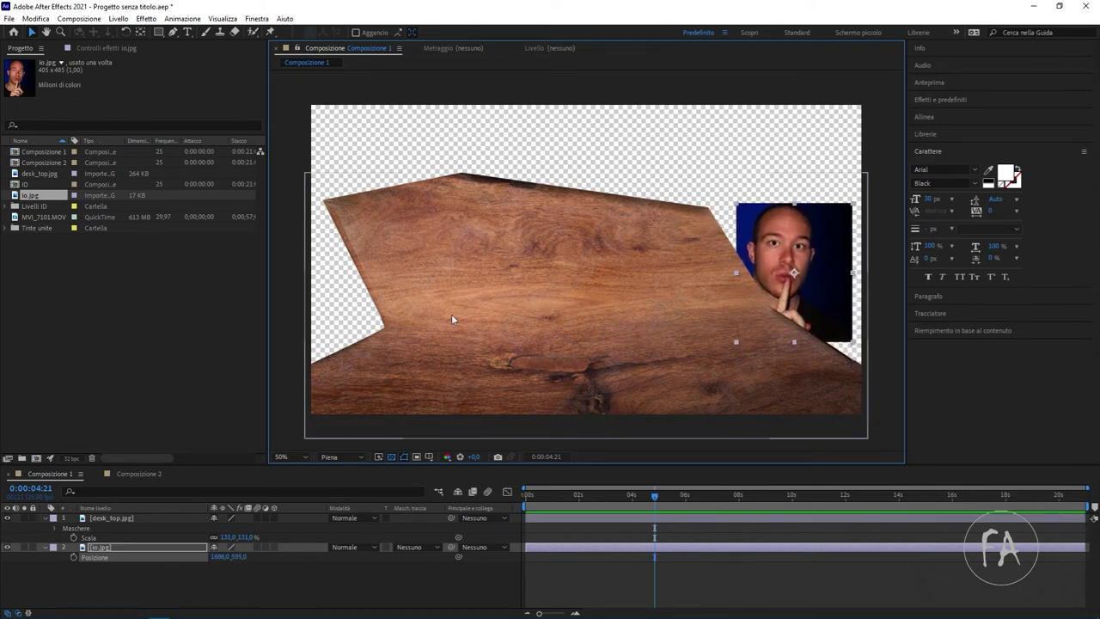
- Rotate the face photo to 19° and nudge it slightly right and down
{"action": "key", "text": "r"}
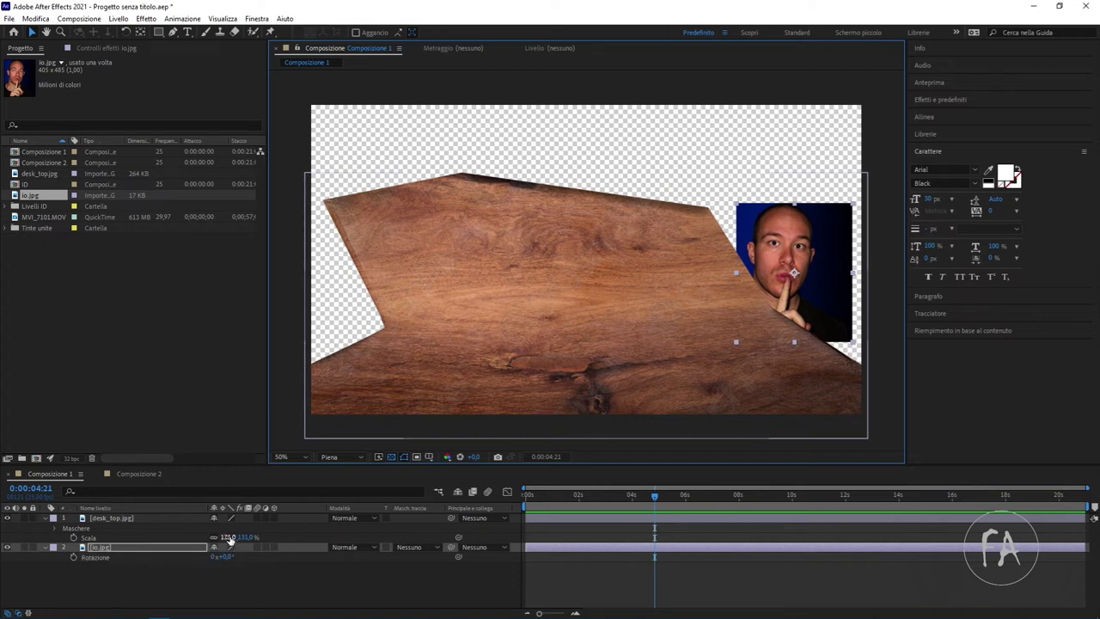
{"action": "left_click_drag", "start_coordinate": [224, 558], "coordinate": [857, 293]}
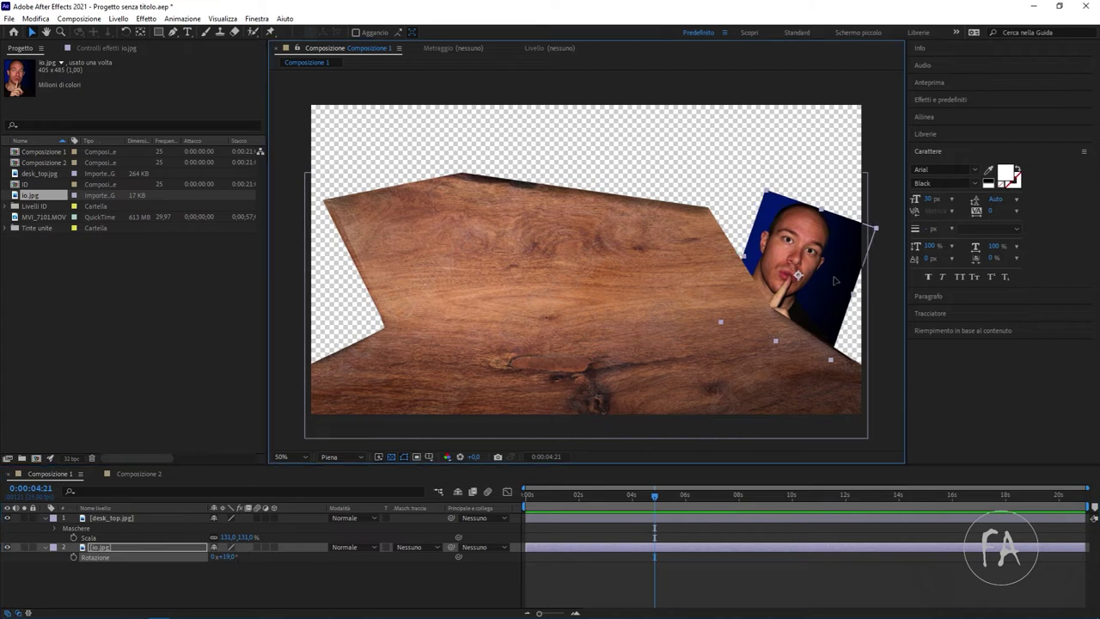
{"action": "key", "text": "shift+Right"}
{"action": "key", "text": "shift+Right"}
{"action": "key", "text": "shift+Right"}
{"action": "key", "text": "shift+Down"}
{"action": "key", "text": "shift+Down"}
{"action": "key", "text": "shift+Down"}
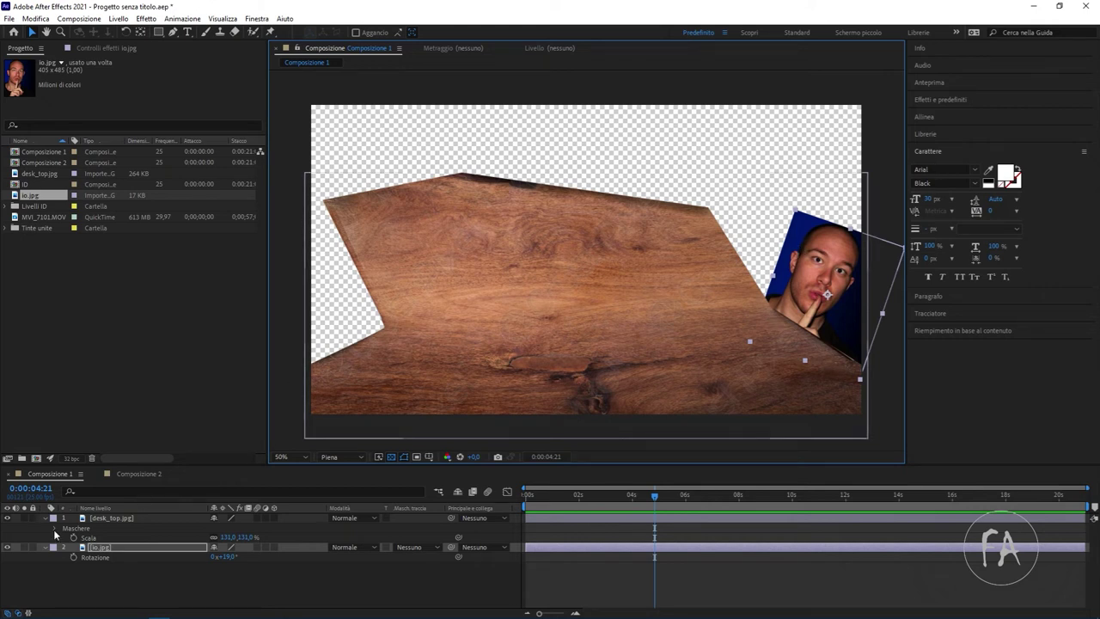
- Invert the desk layer's Maschera 1 and shift the desk photo slightly
{"action": "left_click", "coordinate": [102, 521]}
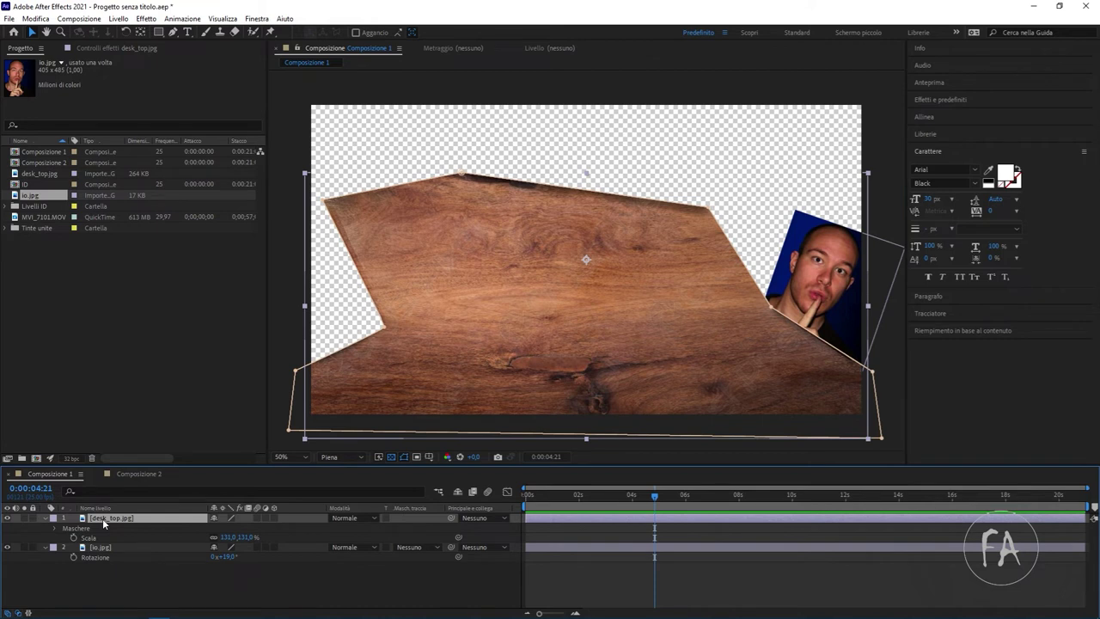
{"action": "key", "text": "m"}
{"action": "key", "text": "m"}
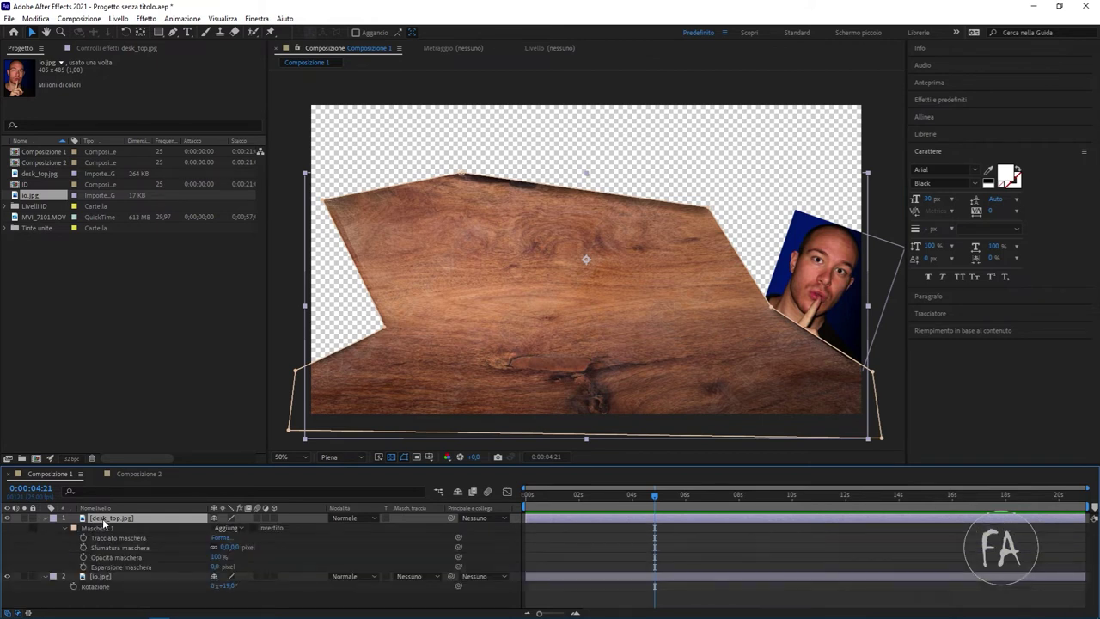
{"action": "left_click", "coordinate": [261, 531]}
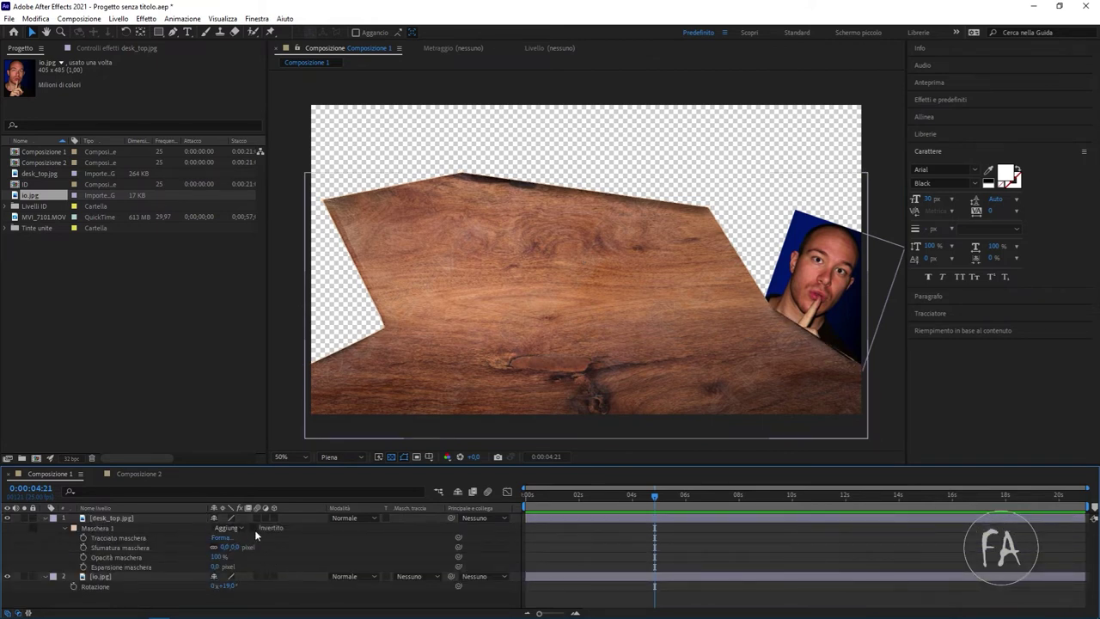
{"action": "left_click", "coordinate": [146, 516]}
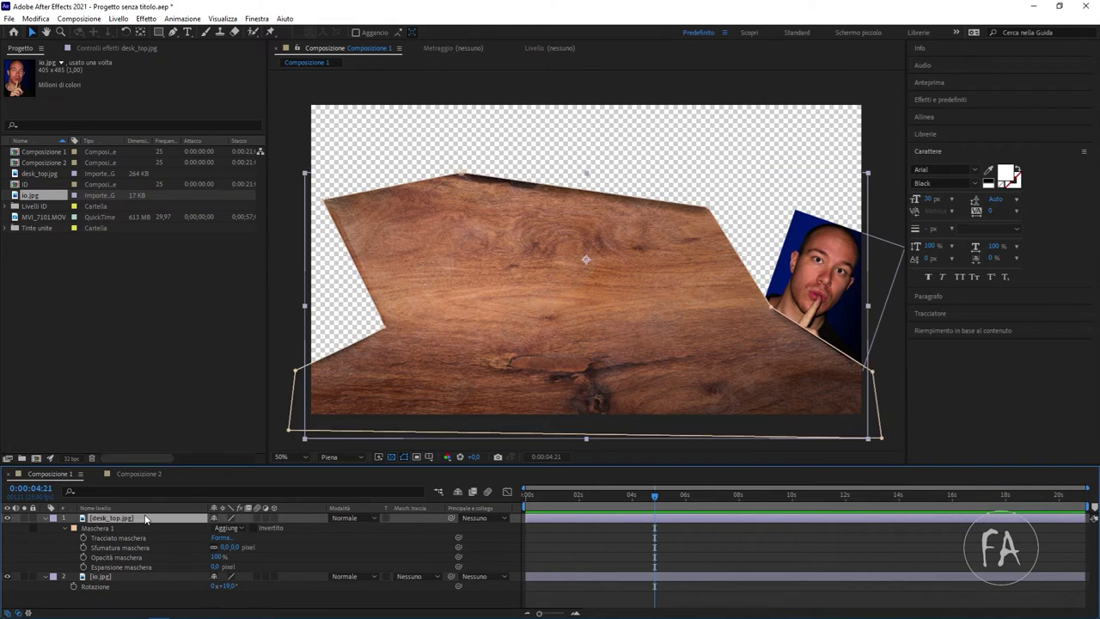
{"action": "left_click", "coordinate": [253, 528]}
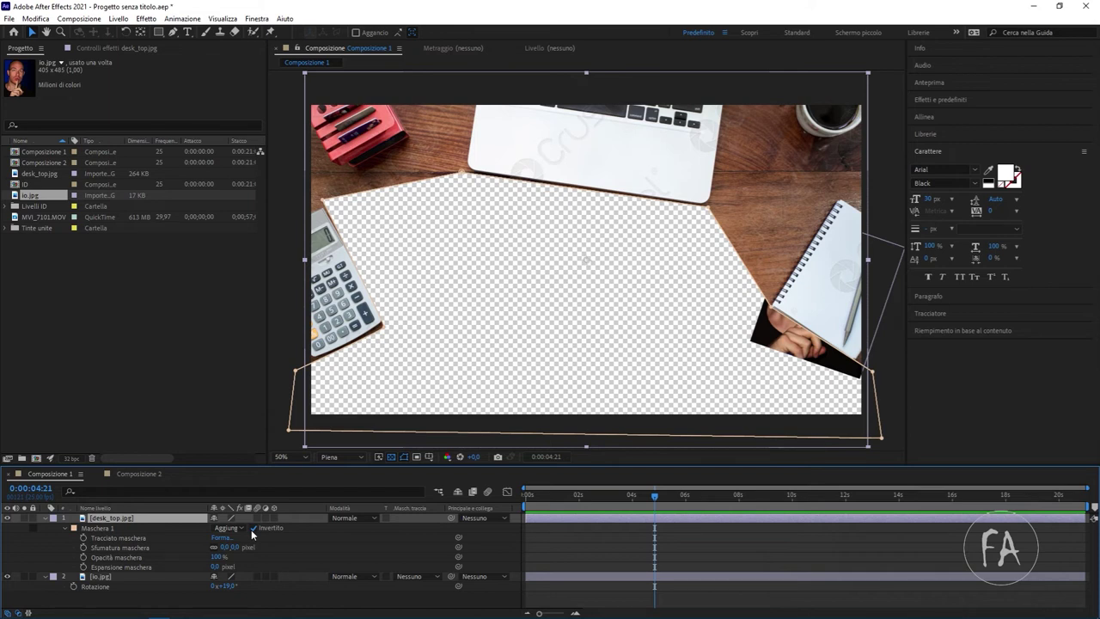
{"action": "mouse_move", "coordinate": [807, 331]}
{"action": "left_mouse_down"}
{"action": "mouse_move", "coordinate": [678, 378]}
{"action": "mouse_move", "coordinate": [674, 350]}
{"action": "mouse_move", "coordinate": [785, 348]}
{"action": "left_mouse_up"}
- Move the face photo up-left near the calculator, rotated to -5°
{"action": "left_click", "coordinate": [782, 279]}
{"action": "mouse_move", "coordinate": [782, 280]}
{"action": "left_mouse_down"}
{"action": "mouse_move", "coordinate": [607, 249]}
{"action": "mouse_move", "coordinate": [593, 270]}
{"action": "left_mouse_up"}
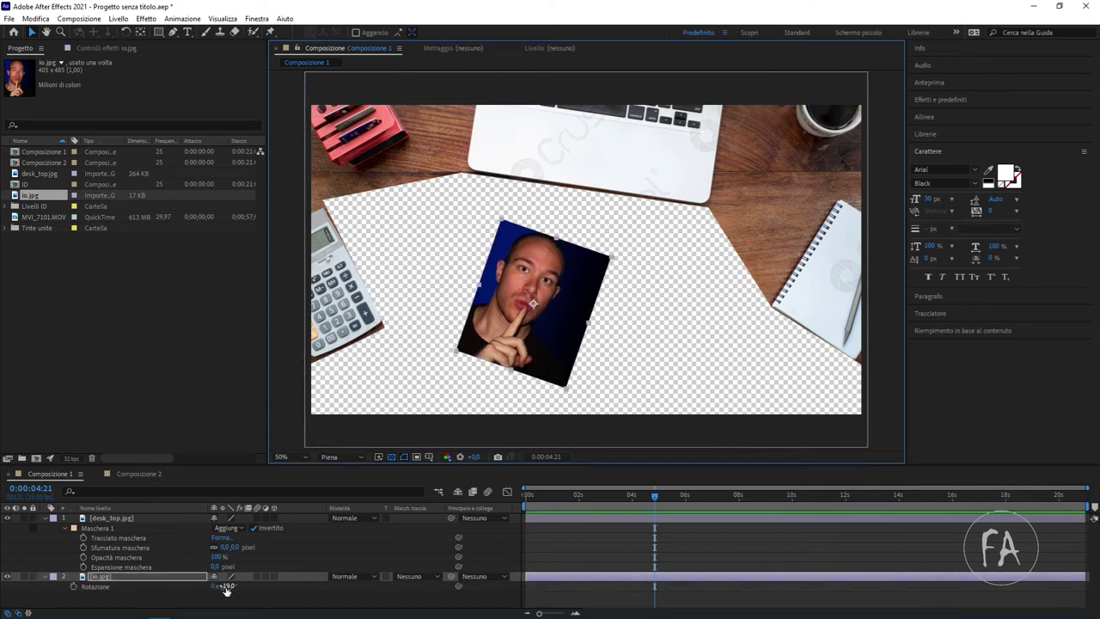
{"action": "left_click_drag", "start_coordinate": [225, 590], "coordinate": [223, 597]}
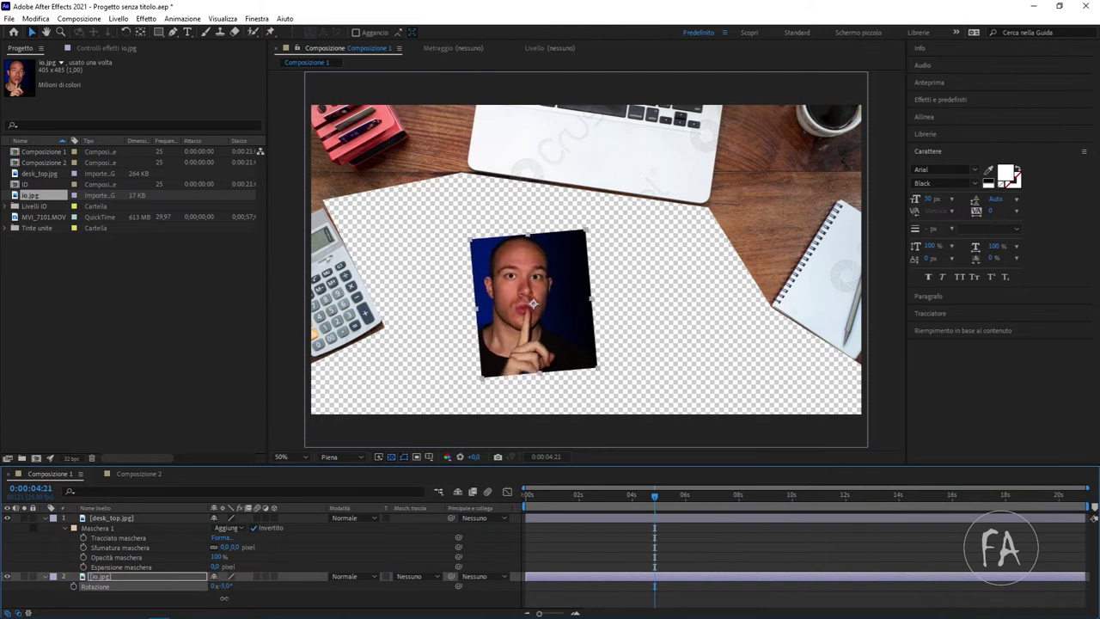
{"action": "mouse_move", "coordinate": [560, 265]}
{"action": "left_mouse_down"}
{"action": "mouse_move", "coordinate": [462, 216]}
{"action": "mouse_move", "coordinate": [475, 223]}
{"action": "left_mouse_up"}
{"action": "left_click", "coordinate": [121, 518]}
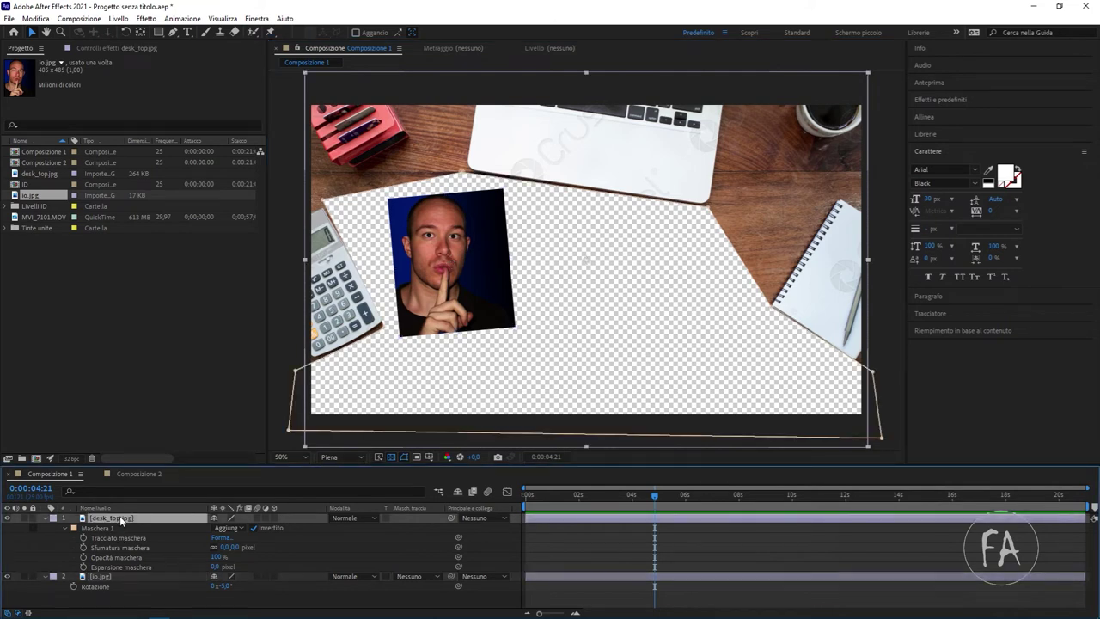
- Delete the desk_top.jpg and io.jpg layers, leaving Composizione 1 empty
{"action": "key", "text": "Delete"}
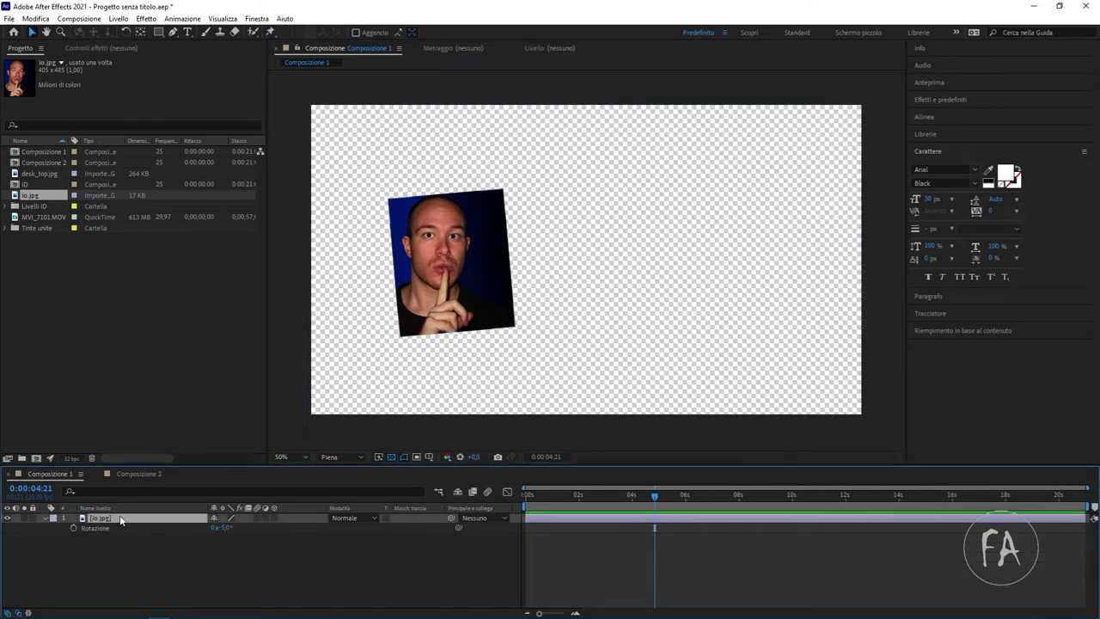
{"action": "key", "text": "Delete"}
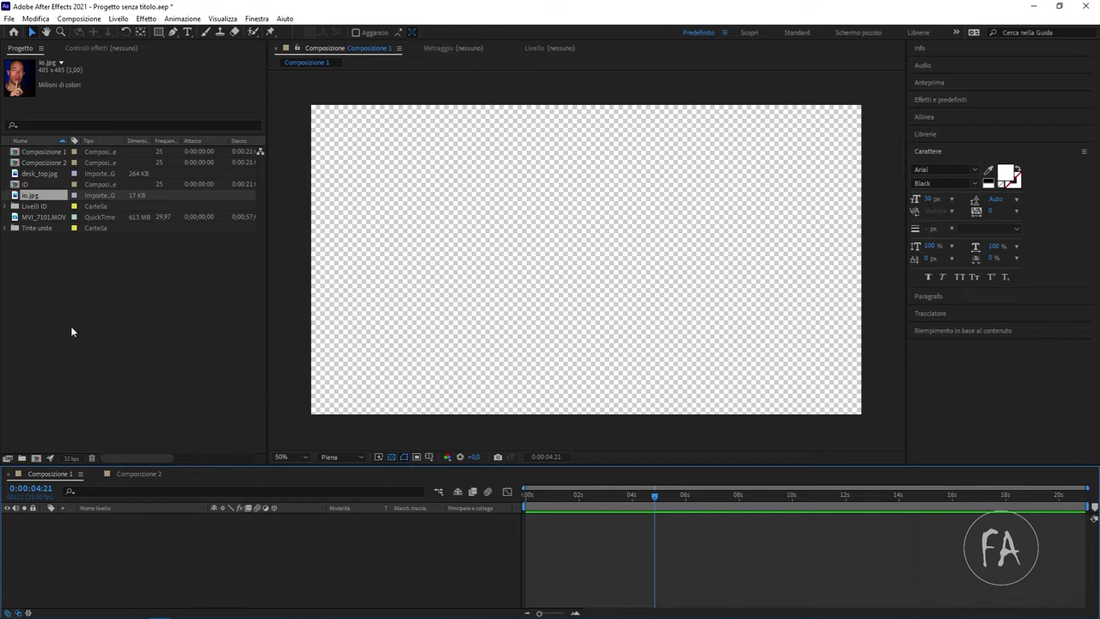
{"action": "left_click", "coordinate": [53, 272]}
{"action": "left_click", "coordinate": [31, 176]}
{"action": "left_click", "coordinate": [36, 163]}
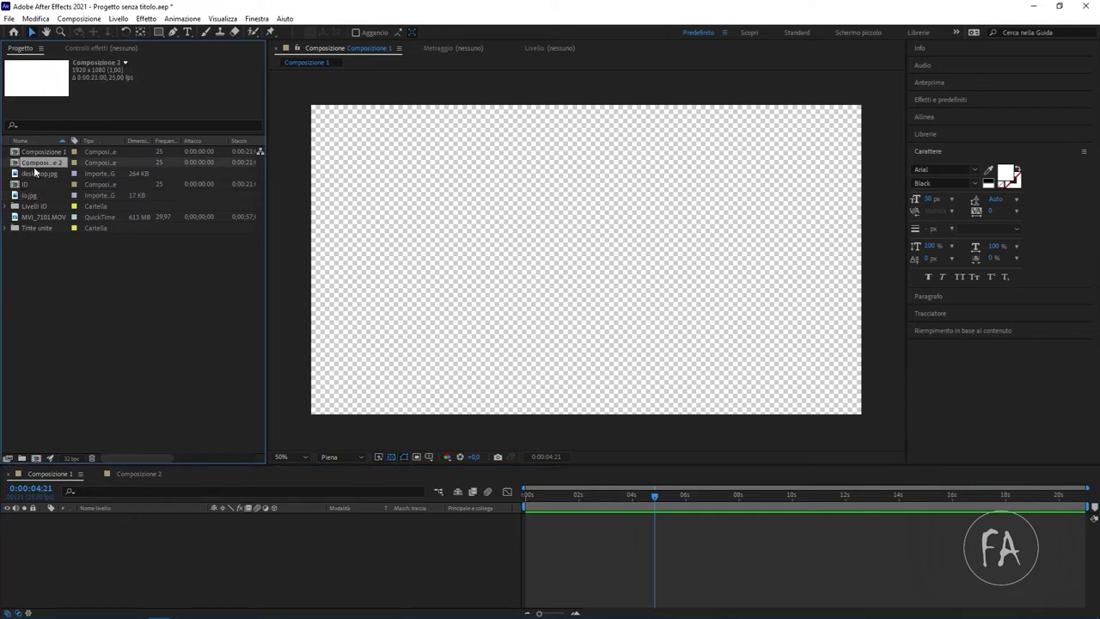
{"action": "left_click", "coordinate": [46, 153]}
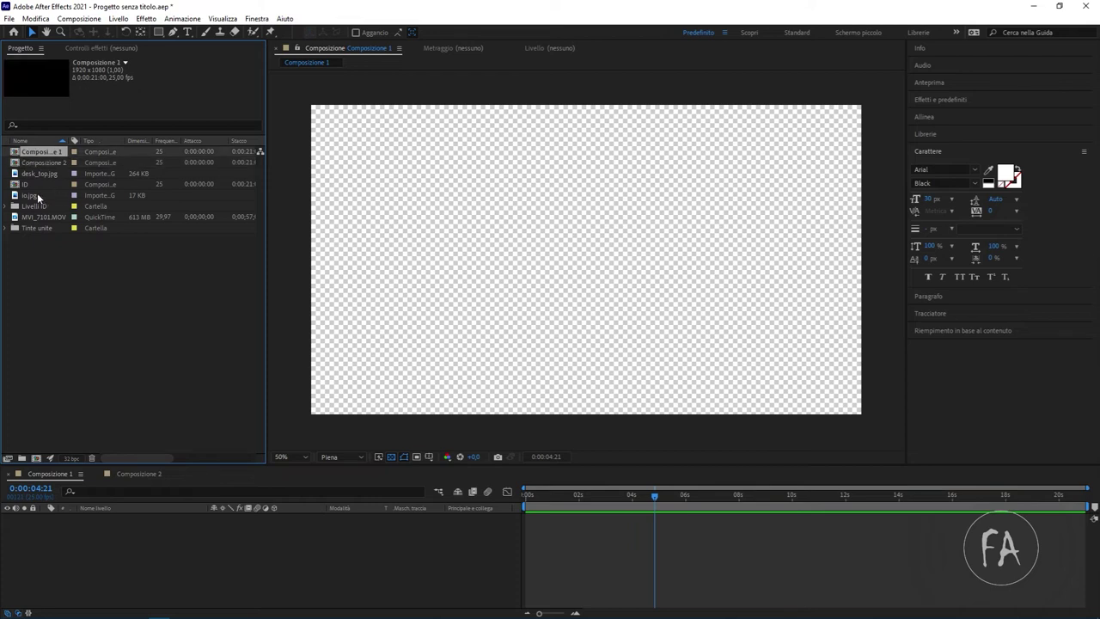
{"action": "left_click", "coordinate": [47, 217]}
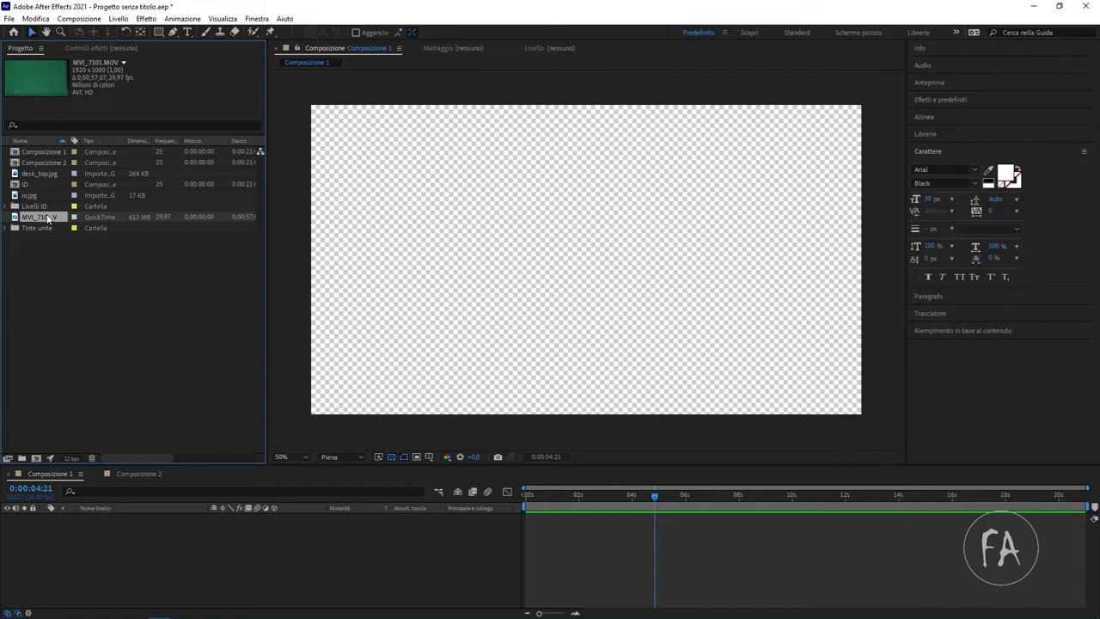
- Trim MVI_7101.MOV from 0;00;46;07 to 0;00;50;26 and add it to Composizione 1
{"action": "double_click", "coordinate": [49, 218]}
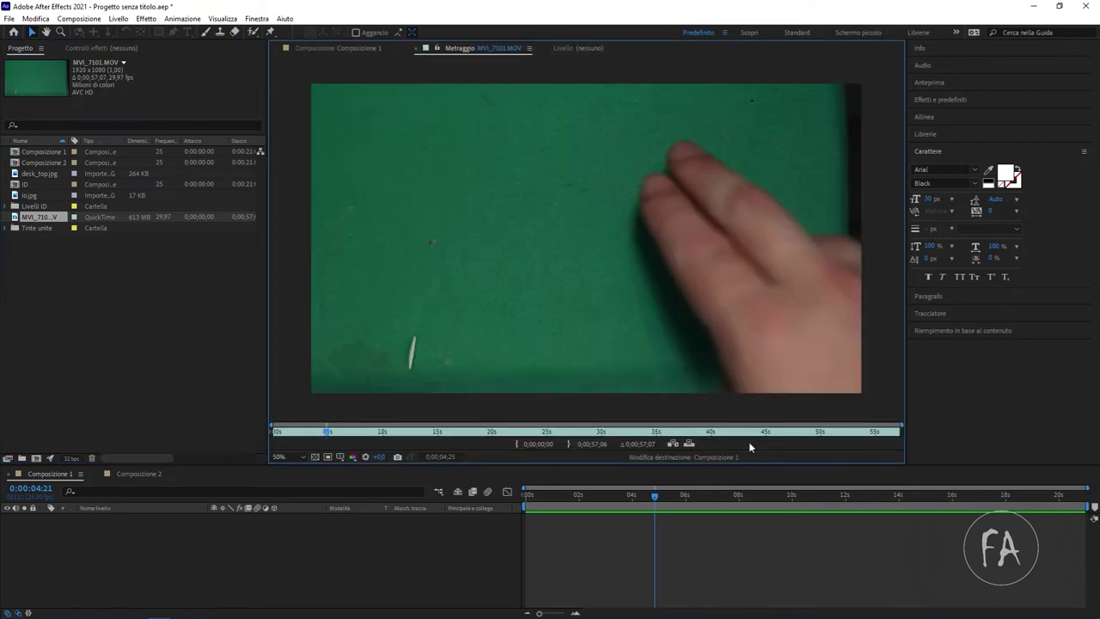
{"action": "left_click_drag", "start_coordinate": [765, 432], "coordinate": [781, 432]}
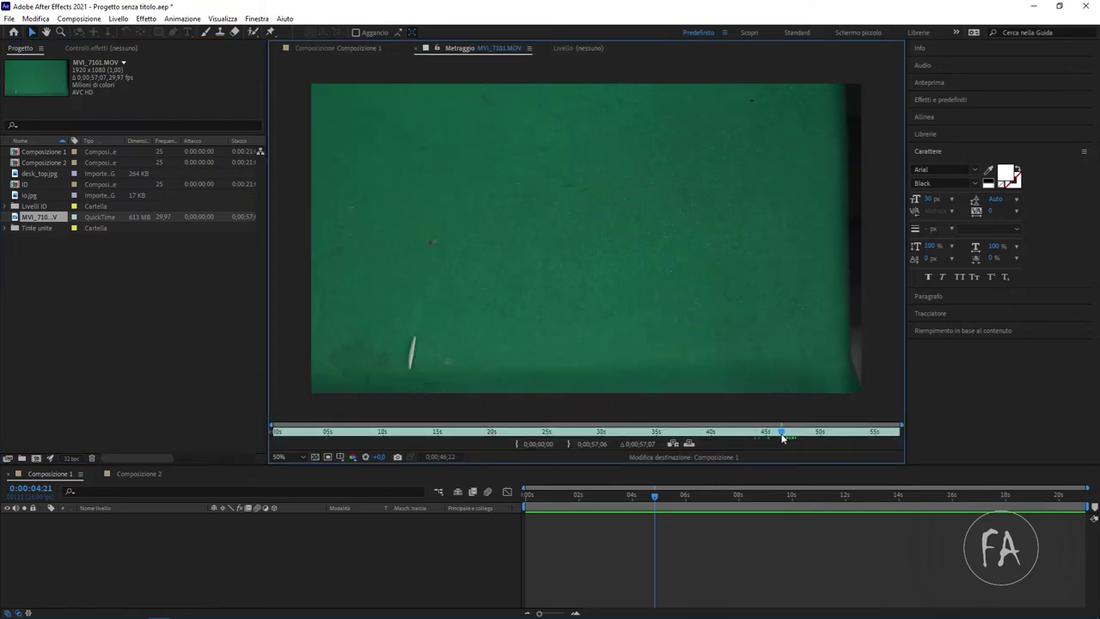
{"action": "left_click_drag", "start_coordinate": [273, 428], "coordinate": [781, 430]}
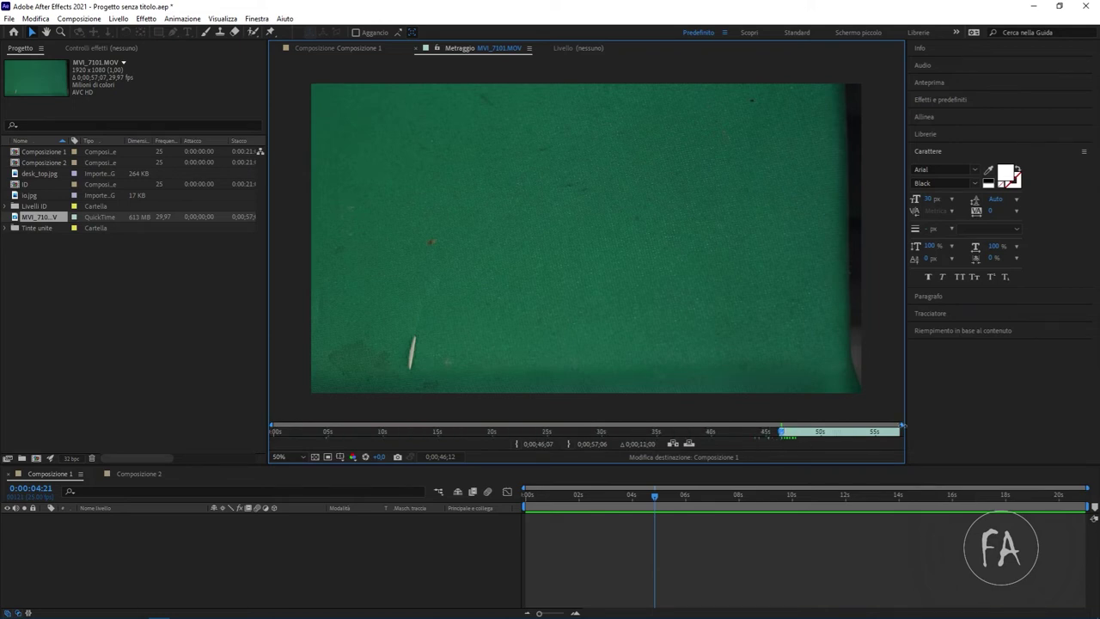
{"action": "left_click_drag", "start_coordinate": [781, 430], "coordinate": [822, 438]}
{"action": "left_click_drag", "start_coordinate": [900, 432], "coordinate": [831, 437]}
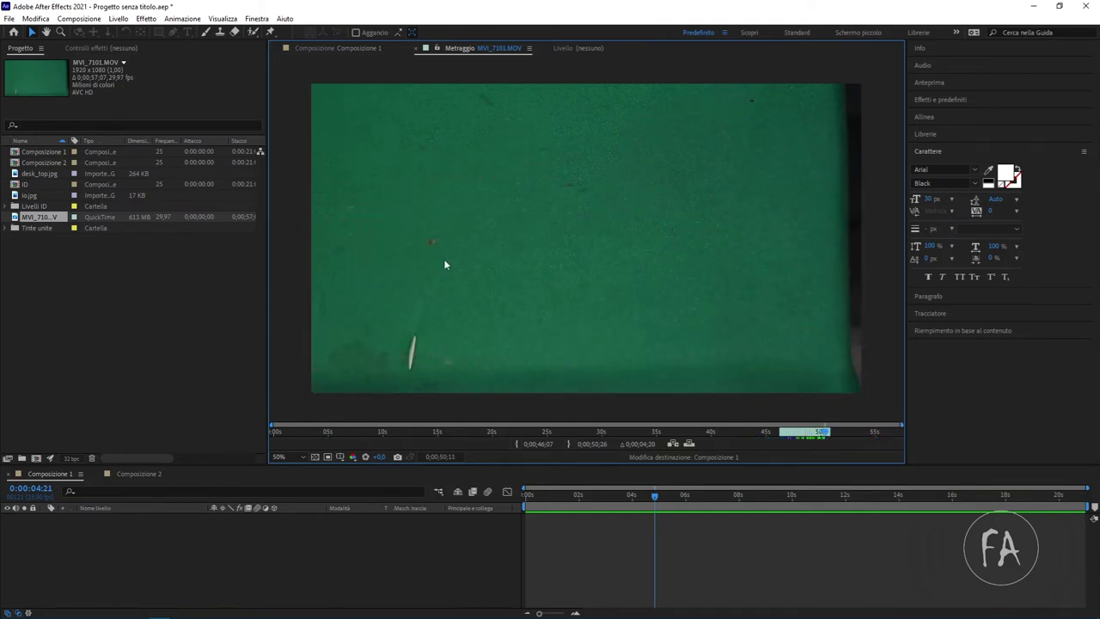
{"action": "left_click_drag", "start_coordinate": [46, 217], "coordinate": [169, 555]}
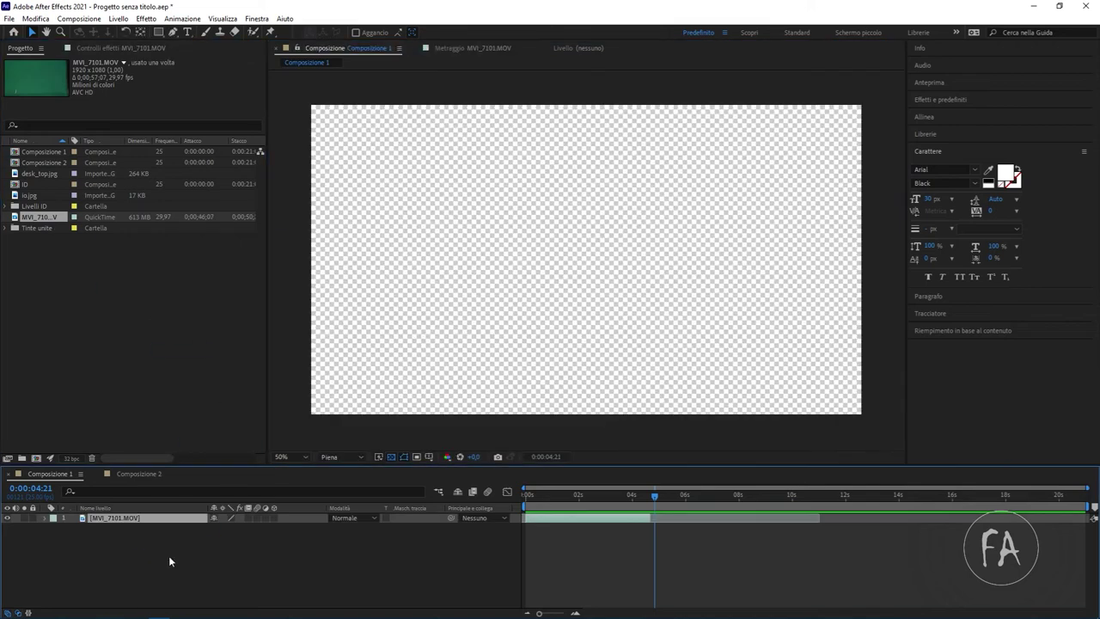
- Move the time indicator to 02;12 to view the green-screen hands footage
{"action": "mouse_move", "coordinate": [560, 494]}
{"action": "left_mouse_down"}
{"action": "mouse_move", "coordinate": [629, 511]}
{"action": "mouse_move", "coordinate": [564, 505]}
{"action": "mouse_move", "coordinate": [579, 507]}
{"action": "left_mouse_up"}
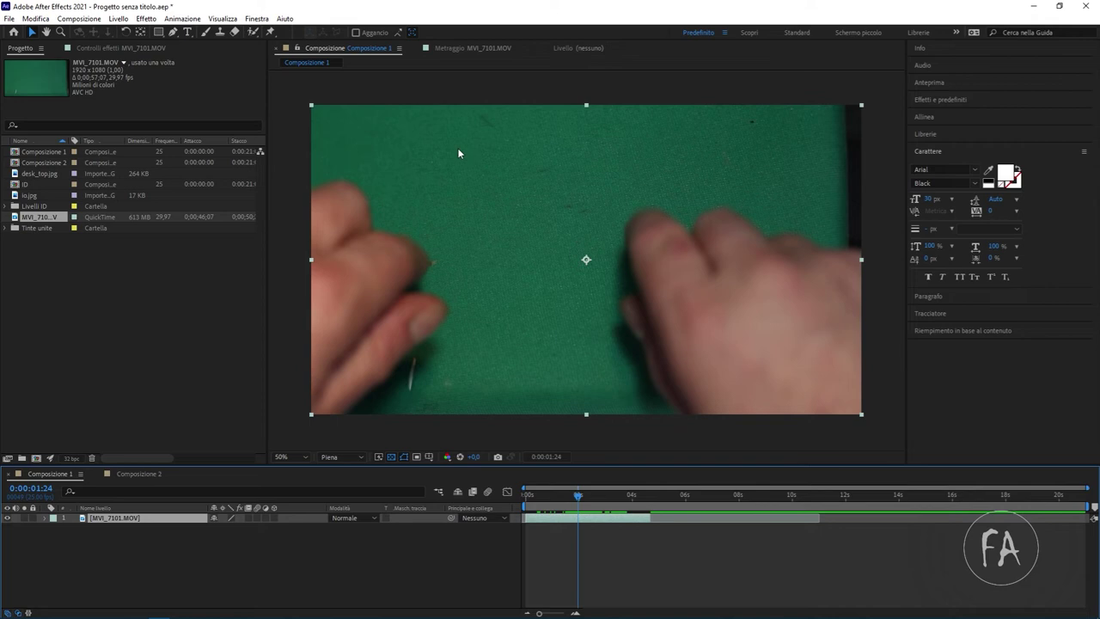
- Apply Keylight (1.2) to MVI_7101.MOV and sample the green background as Screen Colour
{"action": "left_click", "coordinate": [112, 52]}
{"action": "right_click", "coordinate": [121, 56]}
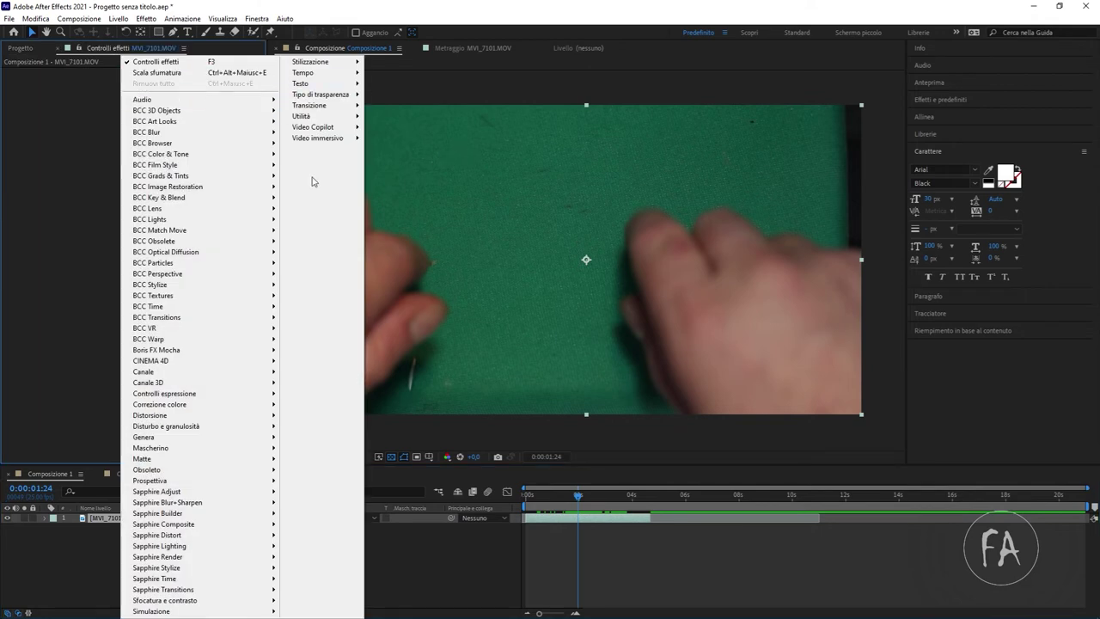
{"action": "mouse_move", "coordinate": [346, 101]}
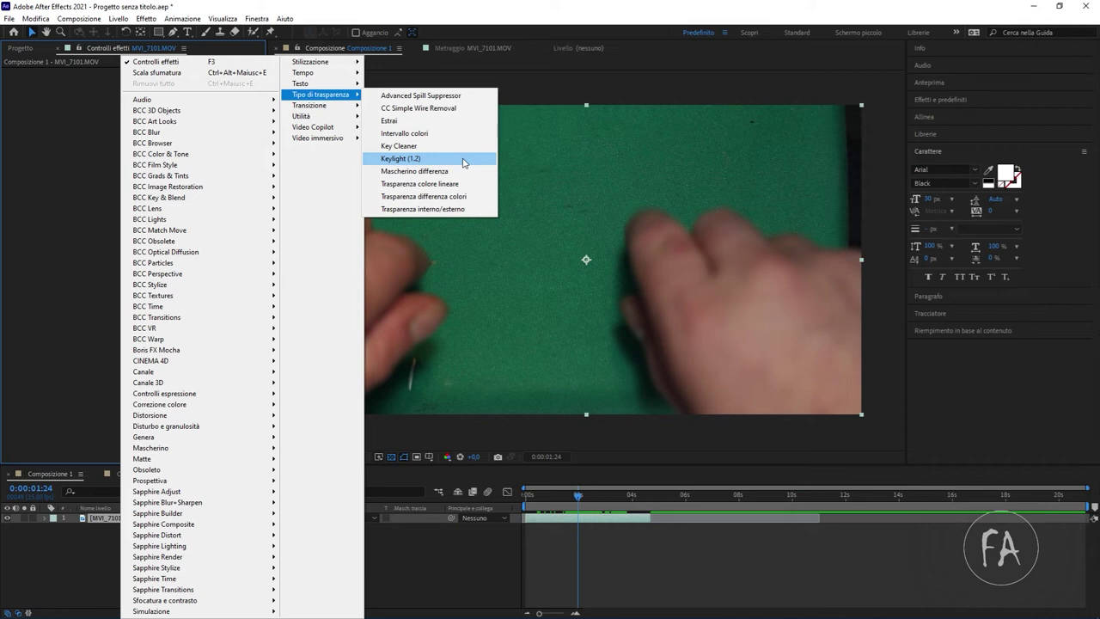
{"action": "left_click", "coordinate": [401, 158]}
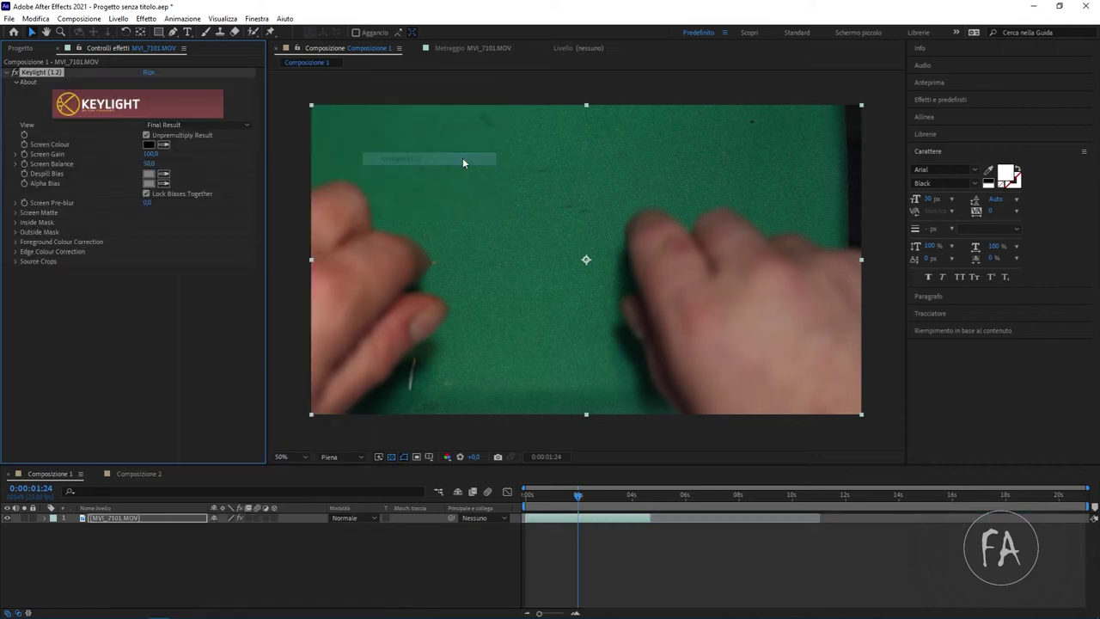
{"action": "left_click", "coordinate": [167, 145]}
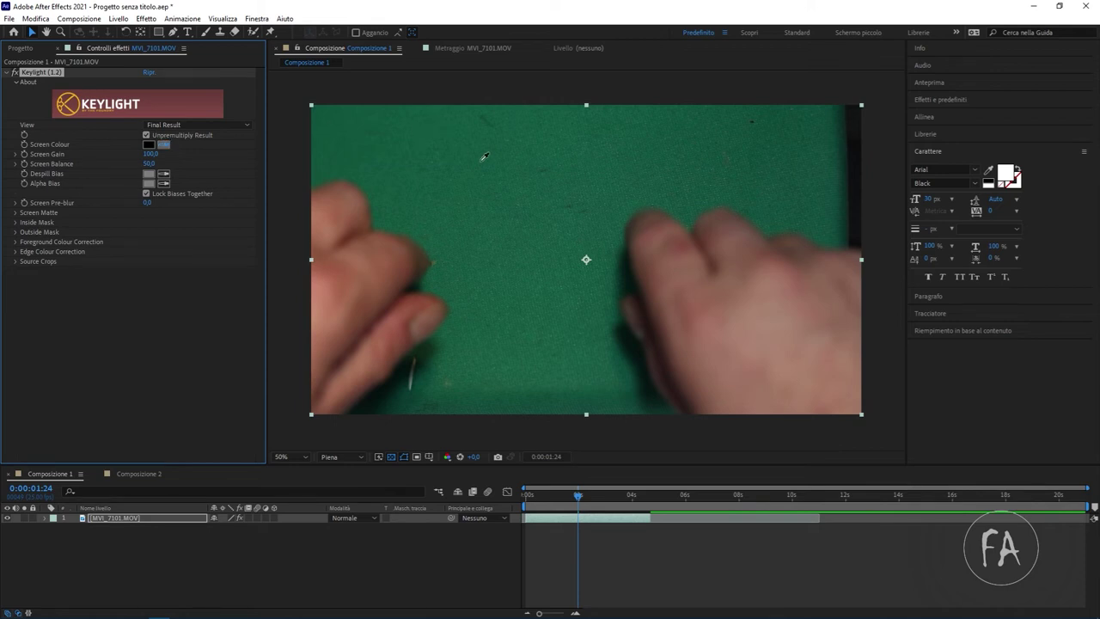
{"action": "left_click", "coordinate": [544, 216]}
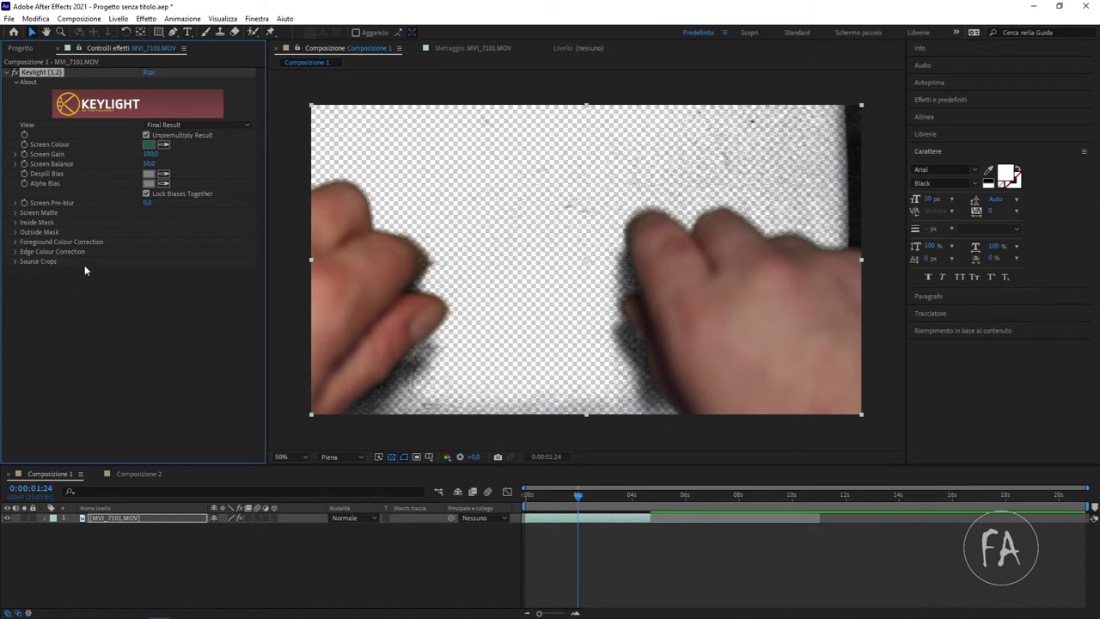
- Add the ID composition beneath the keyed clip and scale it to 224%
{"action": "left_click", "coordinate": [41, 48]}
{"action": "left_click", "coordinate": [38, 173]}
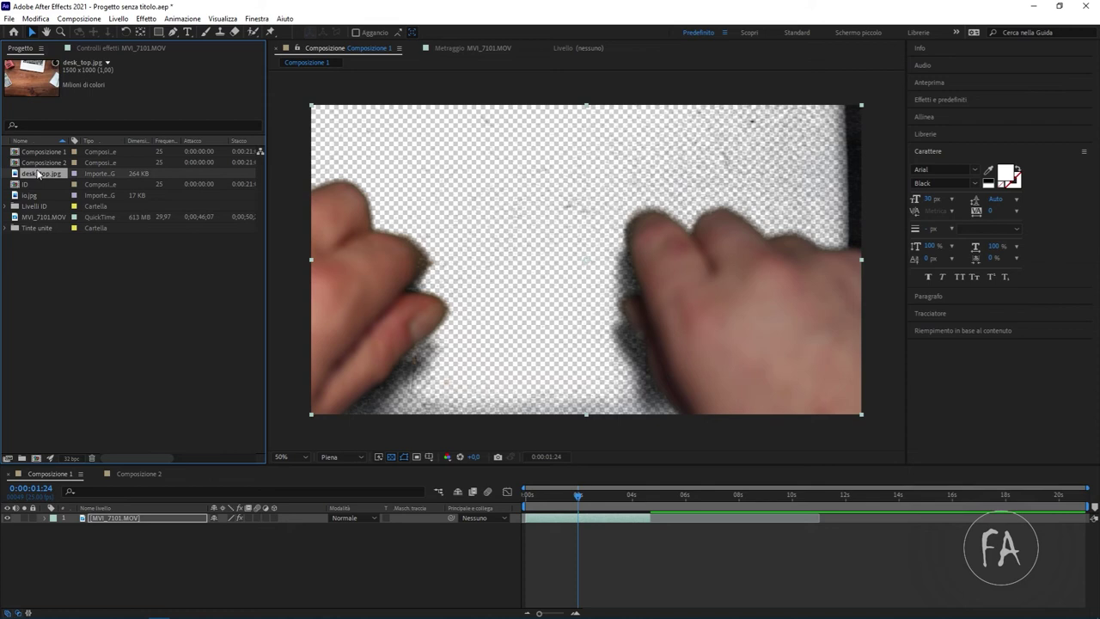
{"action": "mouse_move", "coordinate": [38, 185]}
{"action": "left_mouse_down"}
{"action": "mouse_move", "coordinate": [64, 209]}
{"action": "mouse_move", "coordinate": [167, 570]}
{"action": "left_mouse_up"}
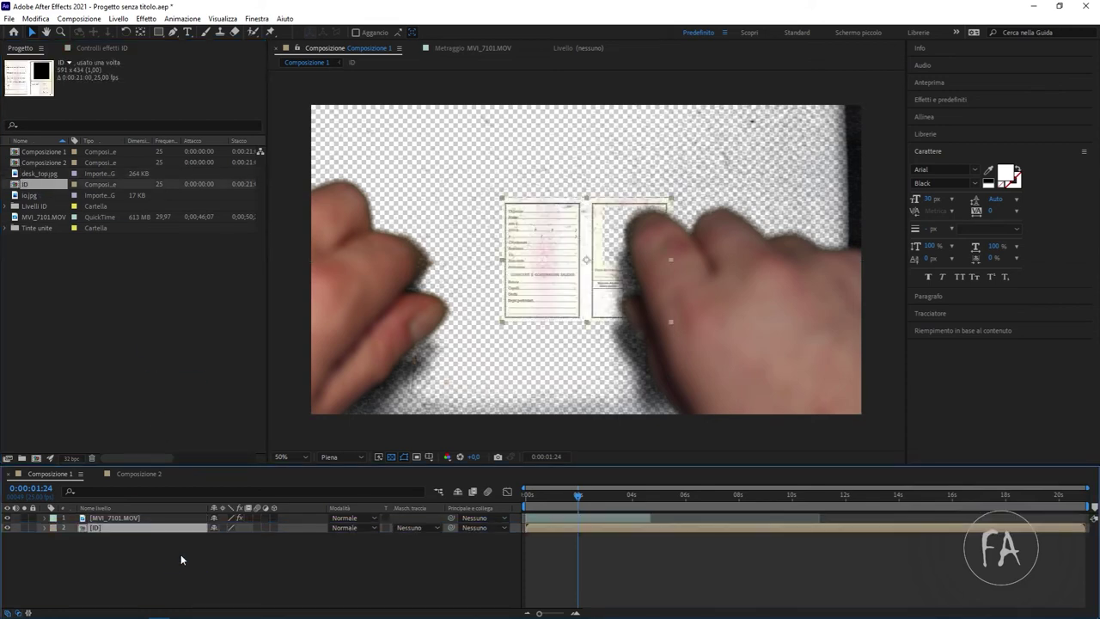
{"action": "key", "text": "s"}
{"action": "mouse_move", "coordinate": [227, 538]}
{"action": "left_mouse_down"}
{"action": "mouse_move", "coordinate": [323, 539]}
{"action": "mouse_move", "coordinate": [309, 540]}
{"action": "left_mouse_up"}
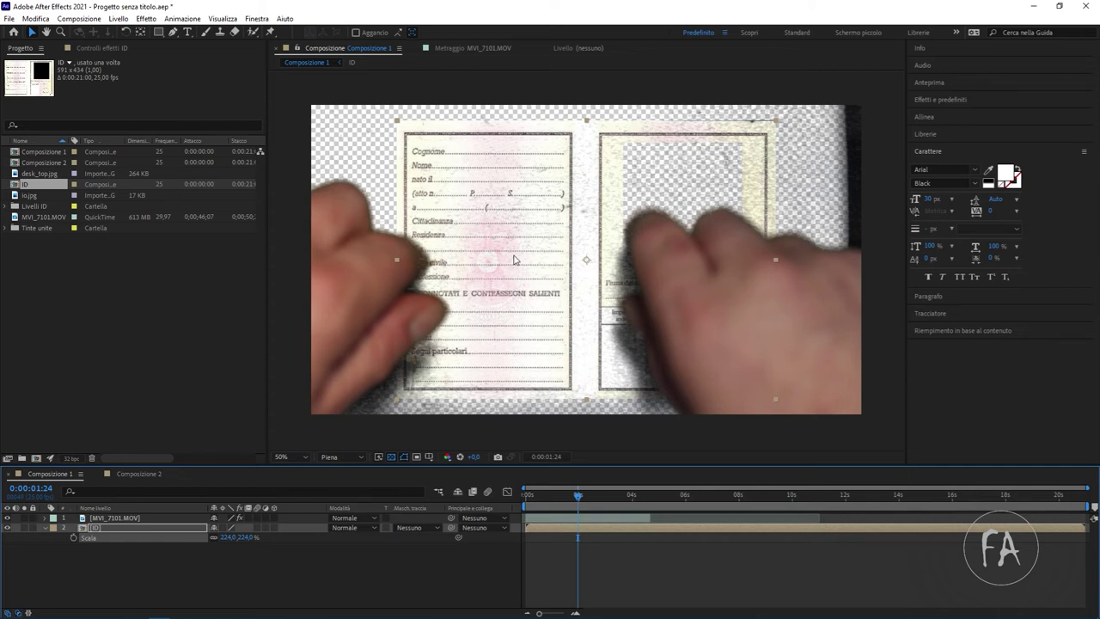
- Delete both layers from Composizione 1
{"action": "left_click_drag", "start_coordinate": [577, 496], "coordinate": [572, 496]}
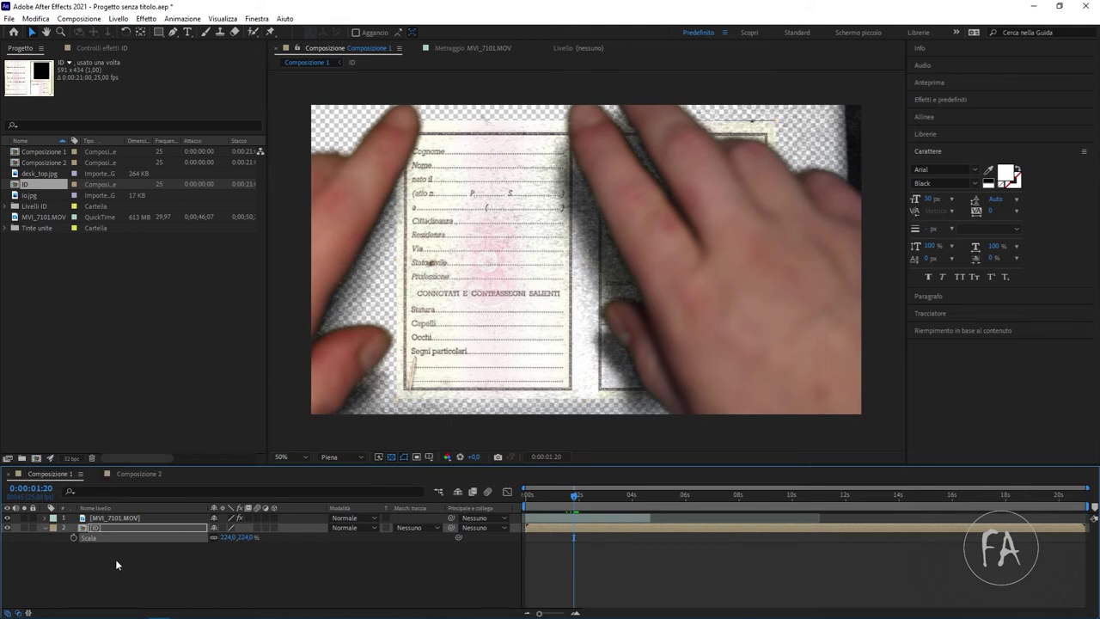
{"action": "key", "text": "ctrl+a"}
{"action": "key", "text": "Delete"}
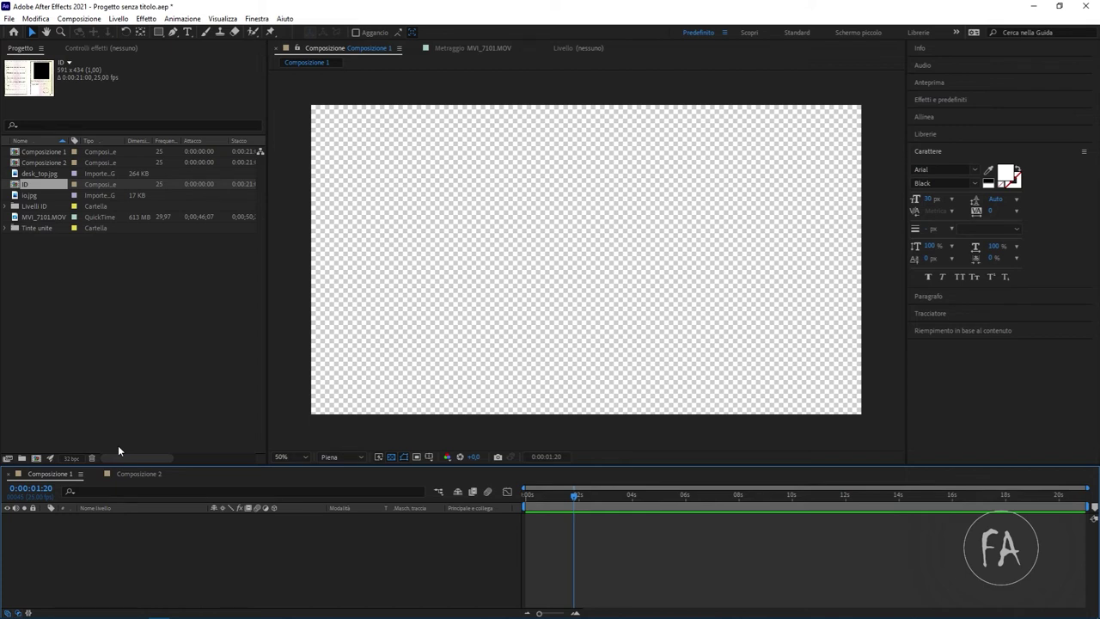
- Restore the deleted layers and select MVI_7101.MOV to show its Keylight settings
{"action": "key", "text": "ctrl+v"}
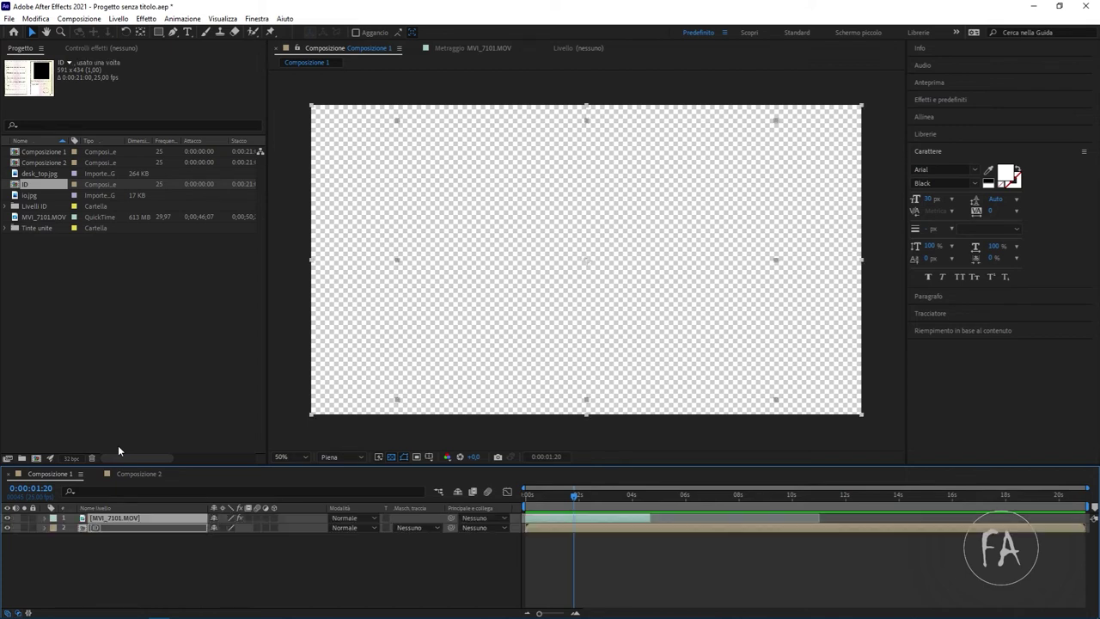
{"action": "left_click", "coordinate": [140, 51]}
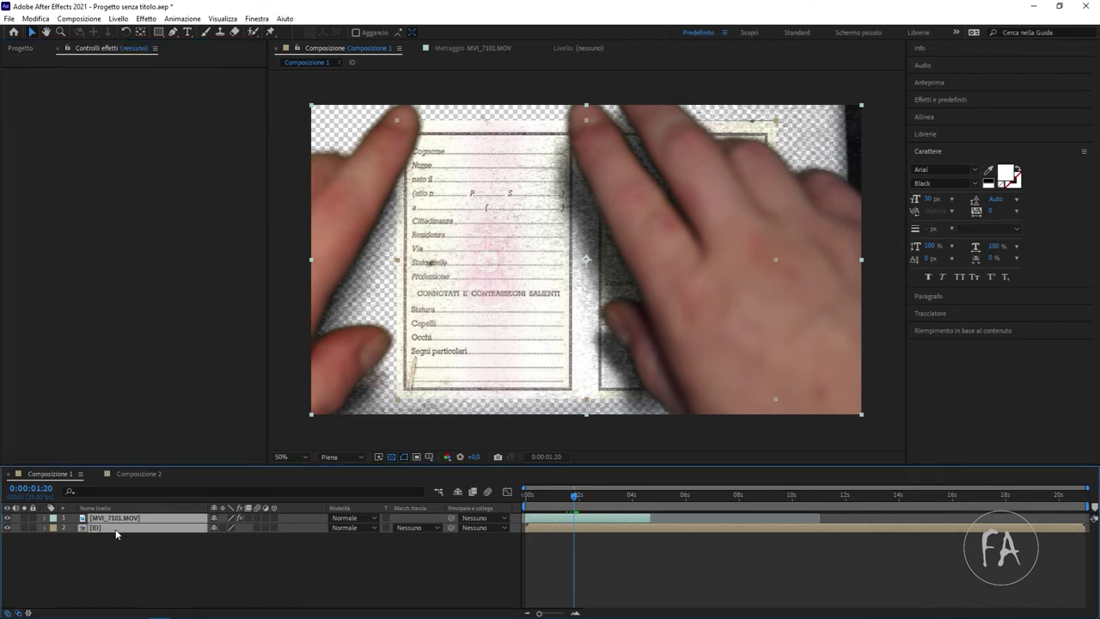
{"action": "left_click", "coordinate": [110, 567]}
{"action": "left_click", "coordinate": [104, 520]}
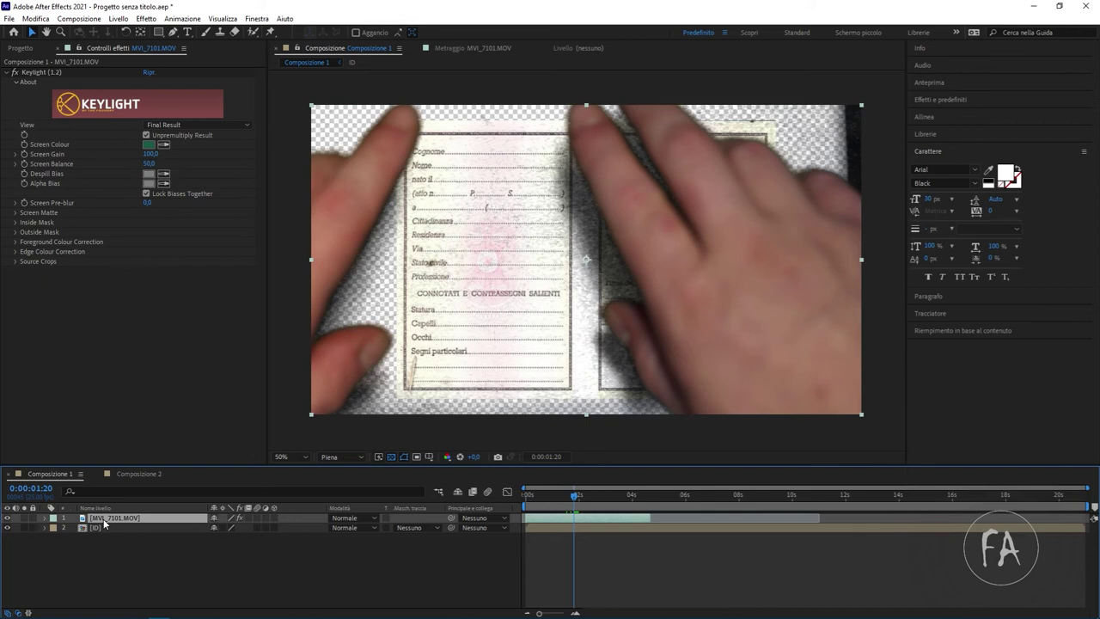
- Check Keylight's Screen Matte view, then set the view back to Source
{"action": "left_click", "coordinate": [187, 127]}
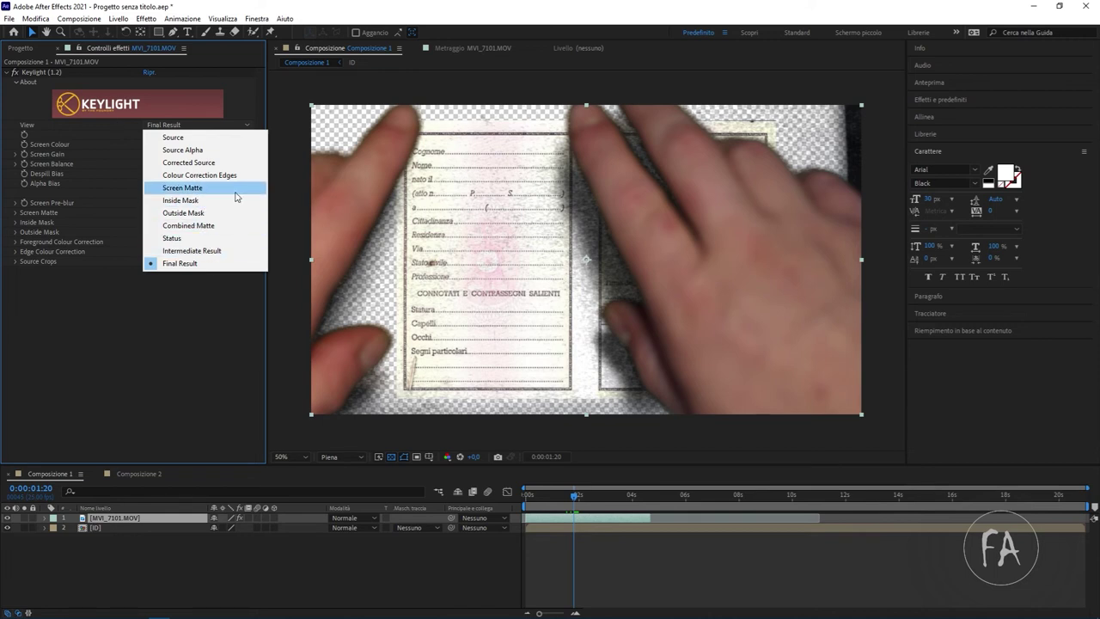
{"action": "left_click", "coordinate": [235, 190]}
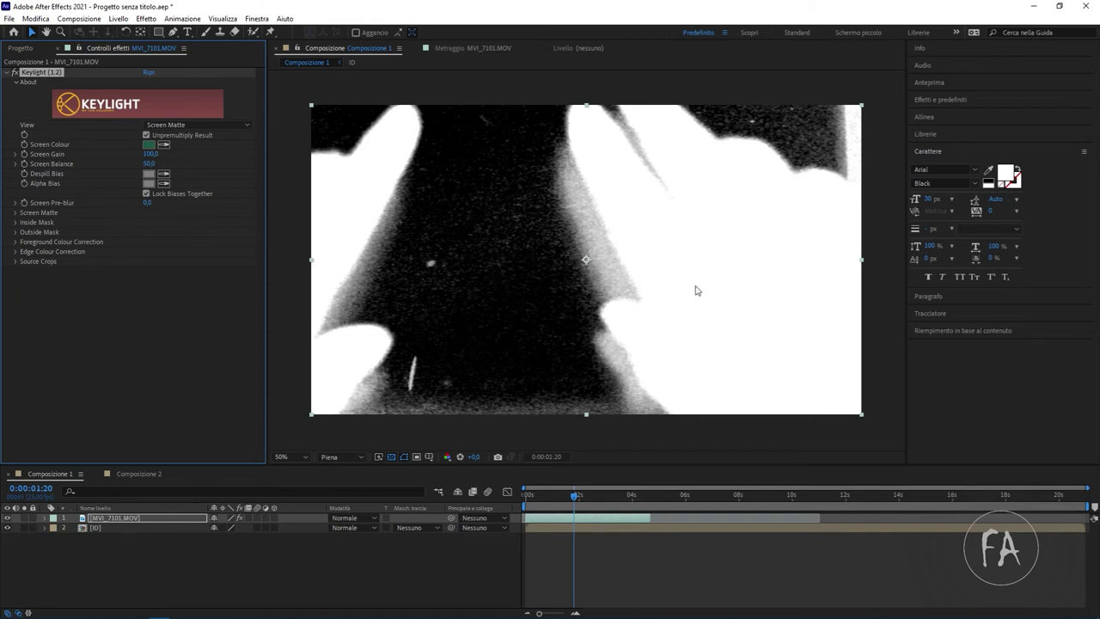
{"action": "left_click", "coordinate": [184, 125]}
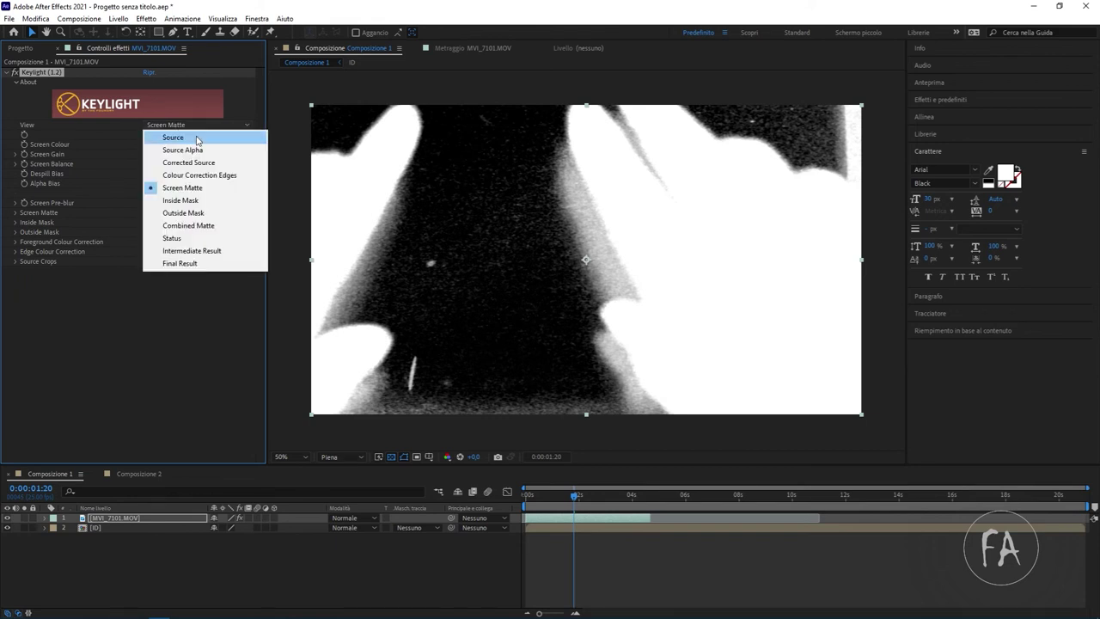
{"action": "left_click", "coordinate": [197, 138]}
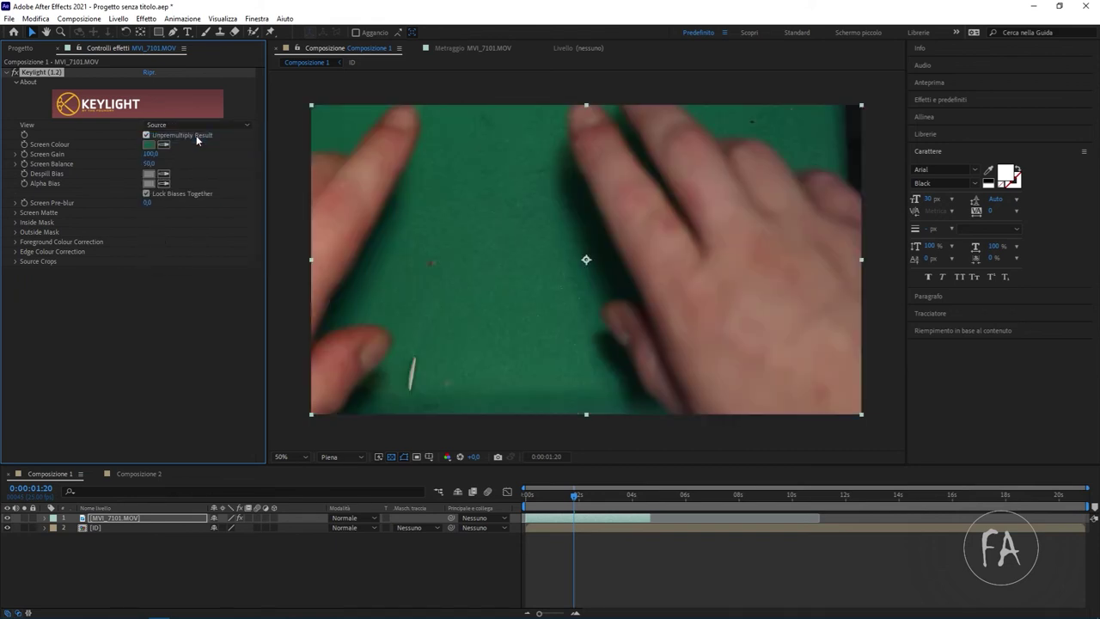
- Delete both timeline layers and start a new 1920×1080, 25 fps composition from the Project panel
{"action": "left_click_drag", "start_coordinate": [142, 584], "coordinate": [105, 509]}
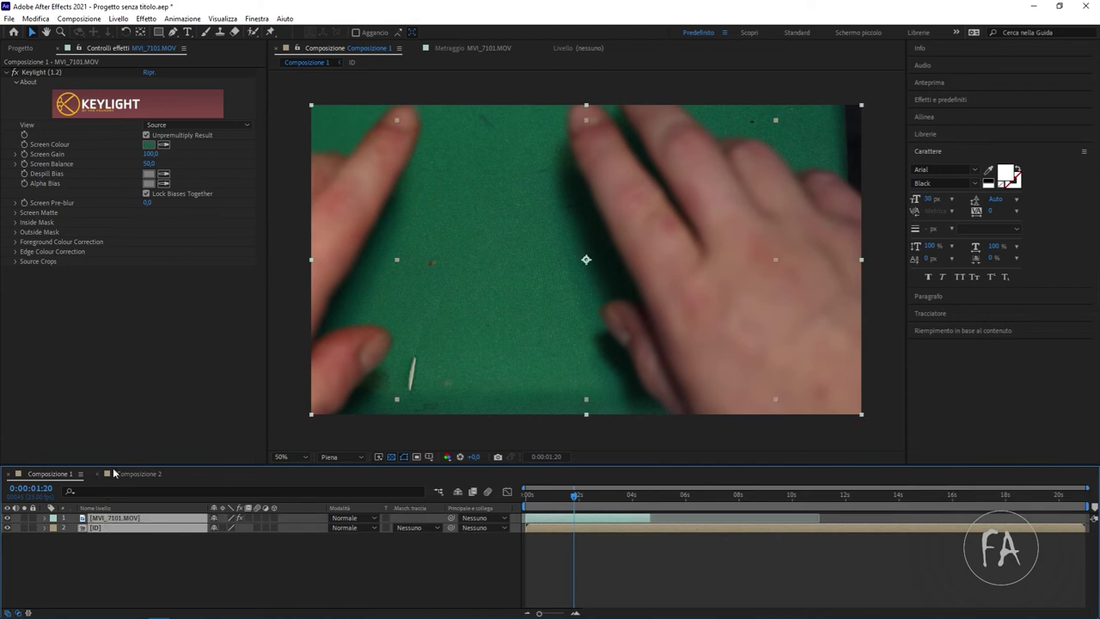
{"action": "key", "text": "Delete"}
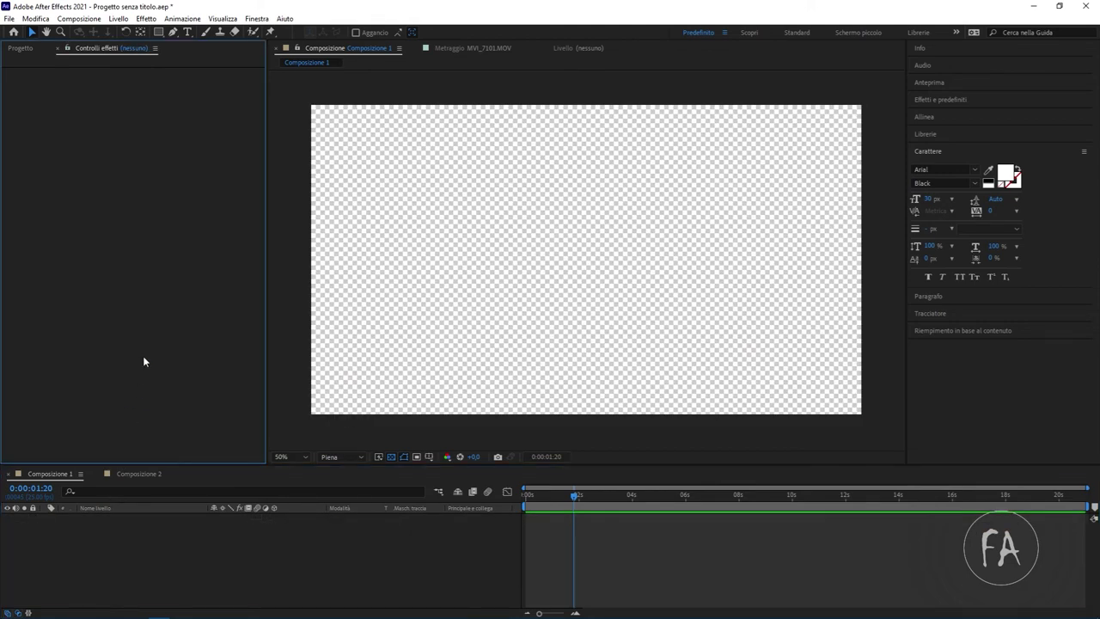
{"action": "key", "text": "ctrl+0"}
{"action": "left_click", "coordinate": [99, 275]}
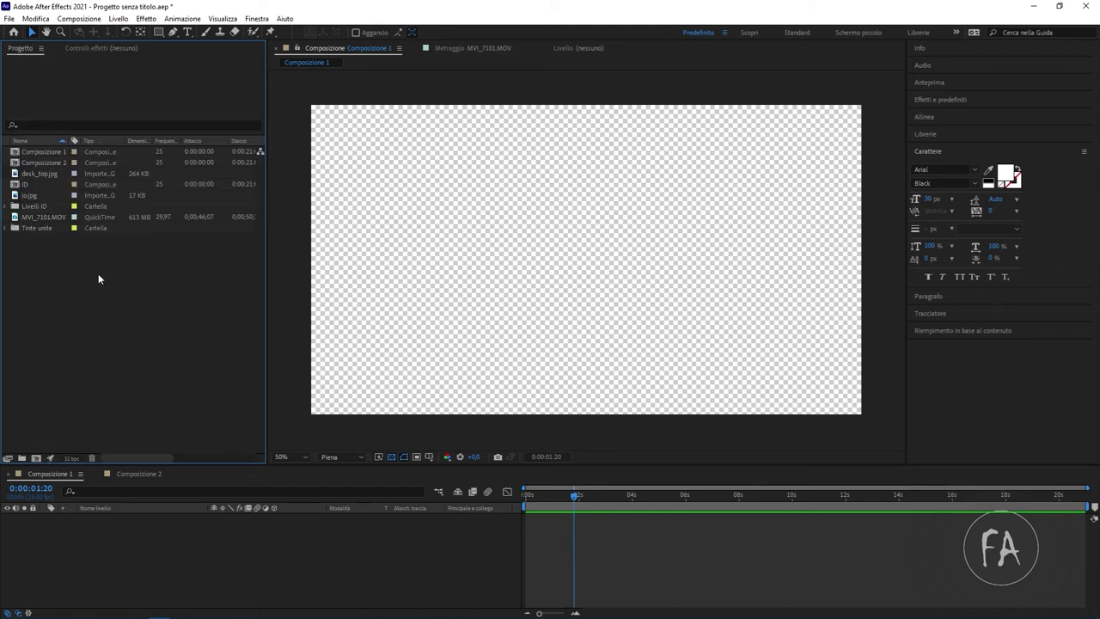
{"action": "left_click", "coordinate": [41, 162]}
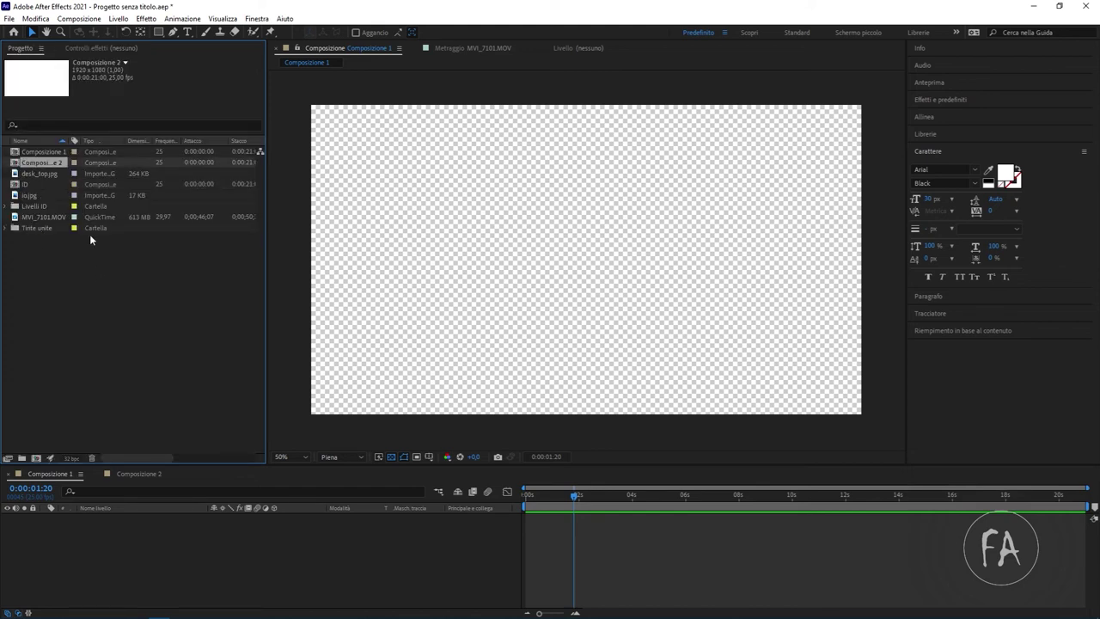
{"action": "right_click", "coordinate": [91, 296]}
{"action": "left_click", "coordinate": [129, 298]}
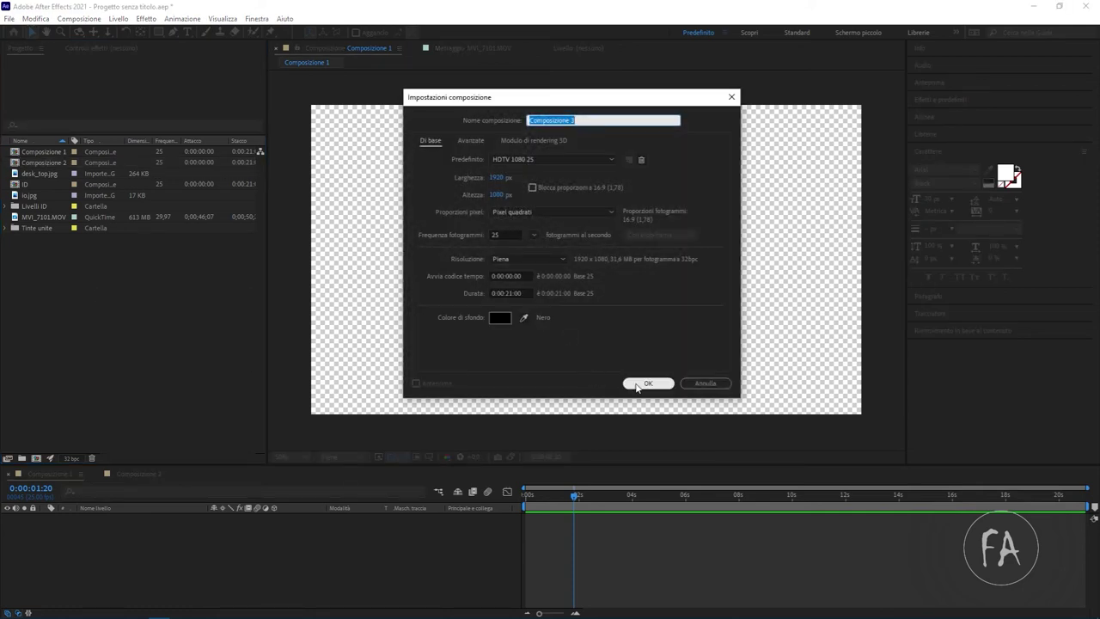
- Confirm Composizione 3 and add a grey full-frame solid, typing 'sfondo' as its name
{"action": "left_click", "coordinate": [646, 383]}
{"action": "right_click", "coordinate": [163, 571]}
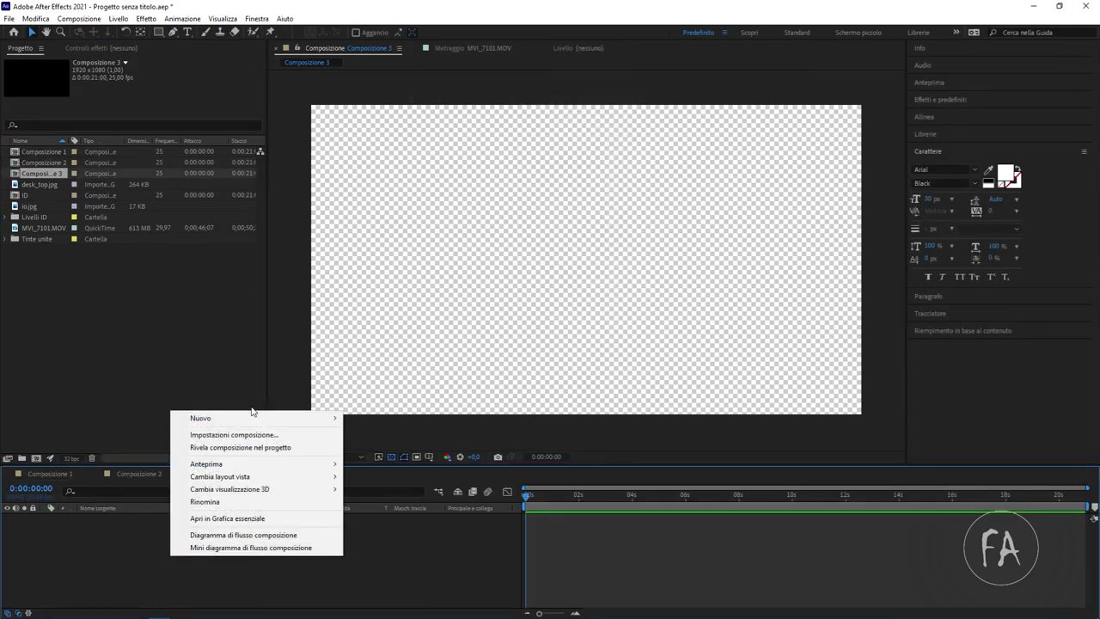
{"action": "left_click", "coordinate": [211, 442]}
{"action": "right_click", "coordinate": [168, 565]}
{"action": "mouse_move", "coordinate": [258, 429]}
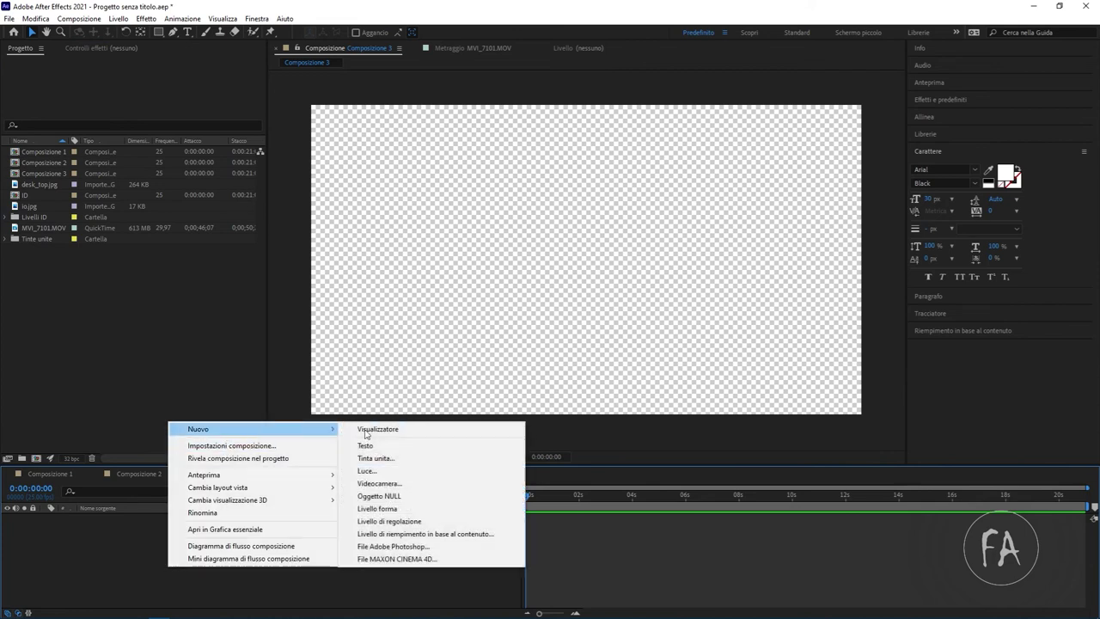
{"action": "left_click", "coordinate": [413, 458]}
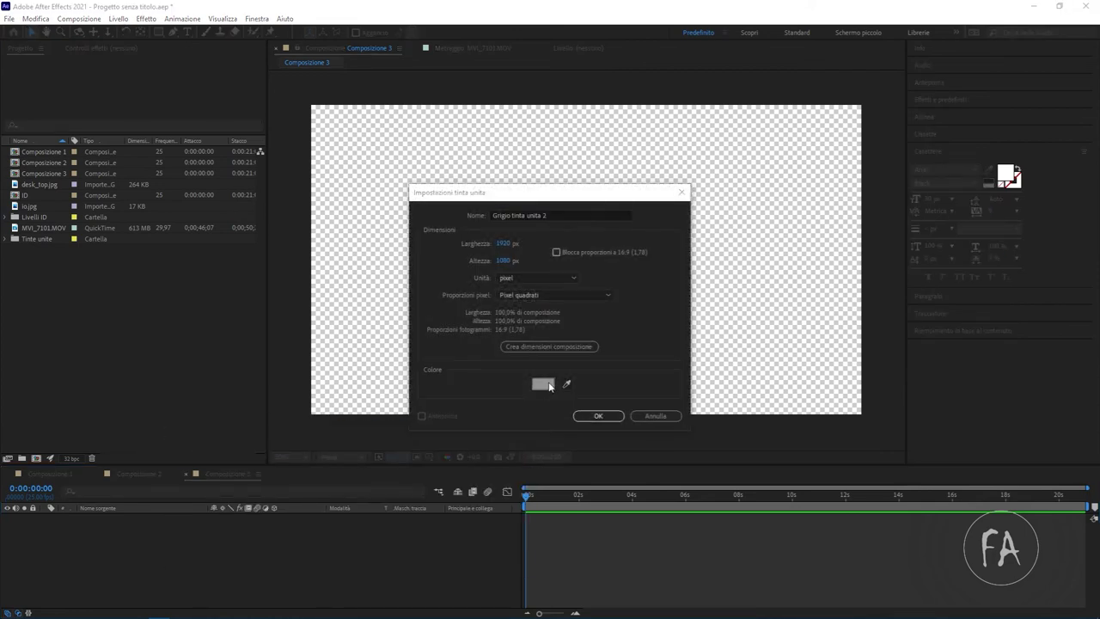
{"action": "left_click", "coordinate": [543, 384]}
{"action": "left_click", "coordinate": [354, 90]}
{"action": "key", "text": "shift+Tab"}
{"action": "key", "text": "shift+Tab"}
{"action": "key", "text": "shift+Tab"}
{"action": "key", "text": "shift+Tab"}
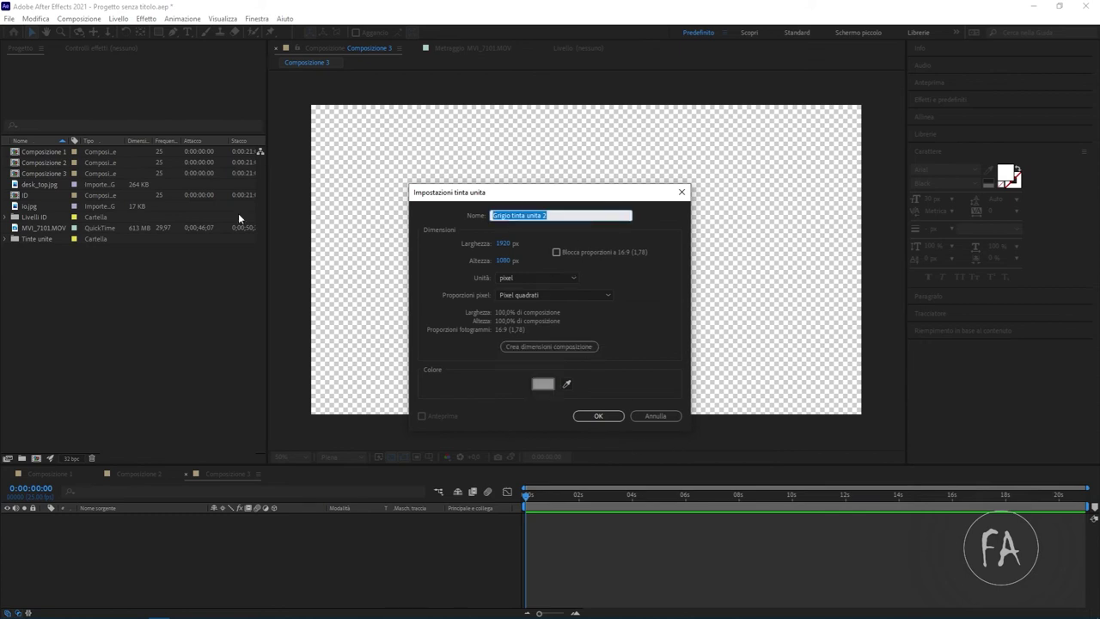
{"action": "type", "text": "sfondo"}
{"action": "key", "text": "Return"}
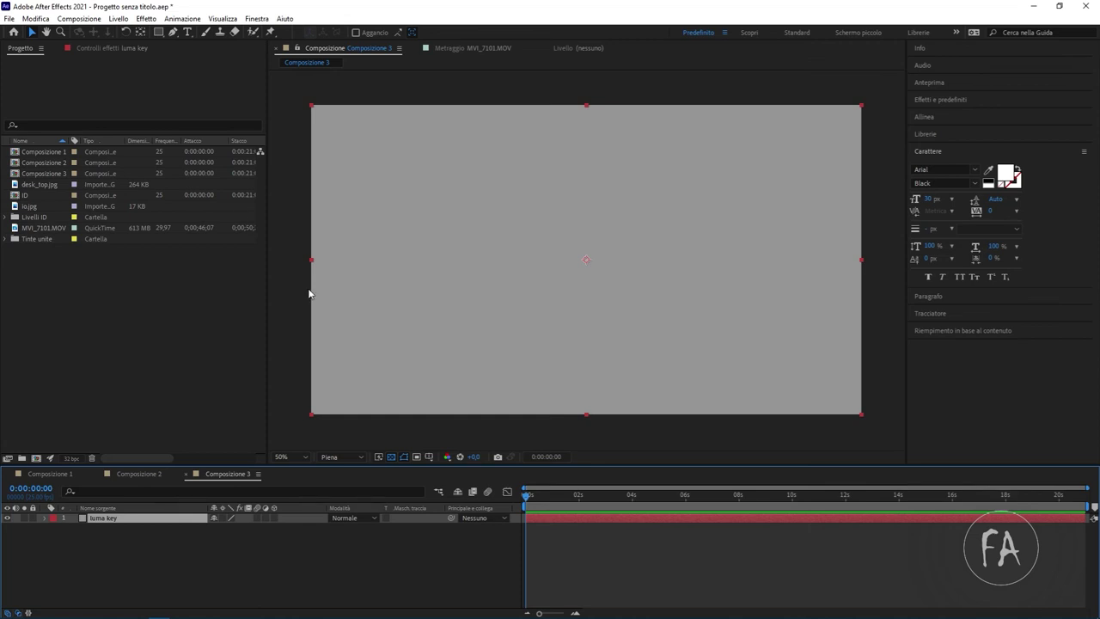
- Apply the Scala sfumatura gradient to the solid, black at top to white at bottom
{"action": "left_click", "coordinate": [124, 50]}
{"action": "right_click", "coordinate": [185, 148]}
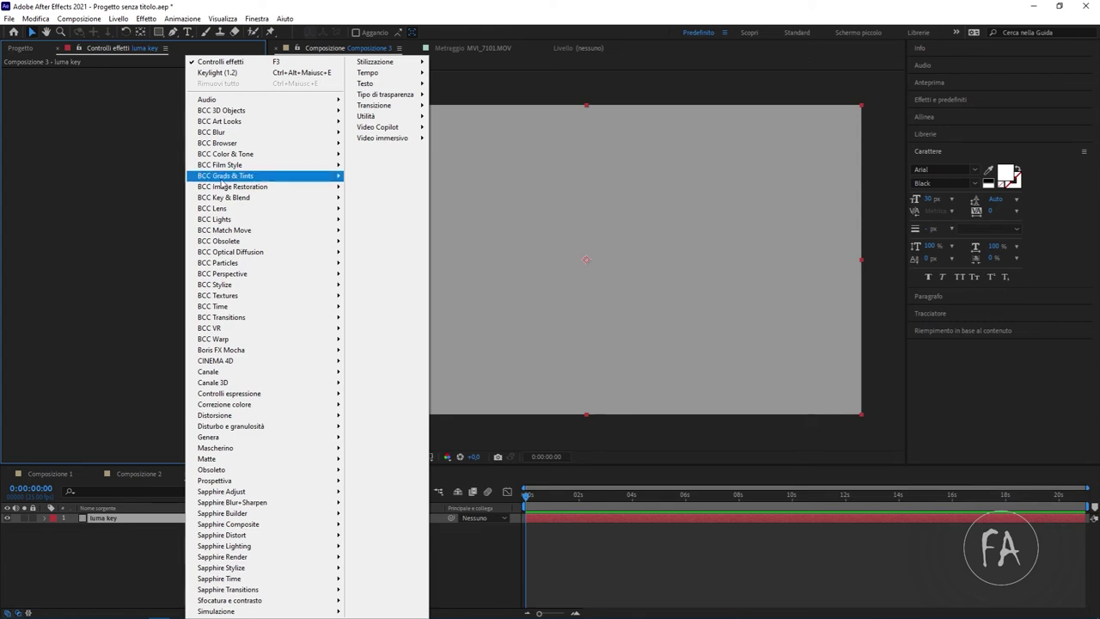
{"action": "mouse_move", "coordinate": [287, 438]}
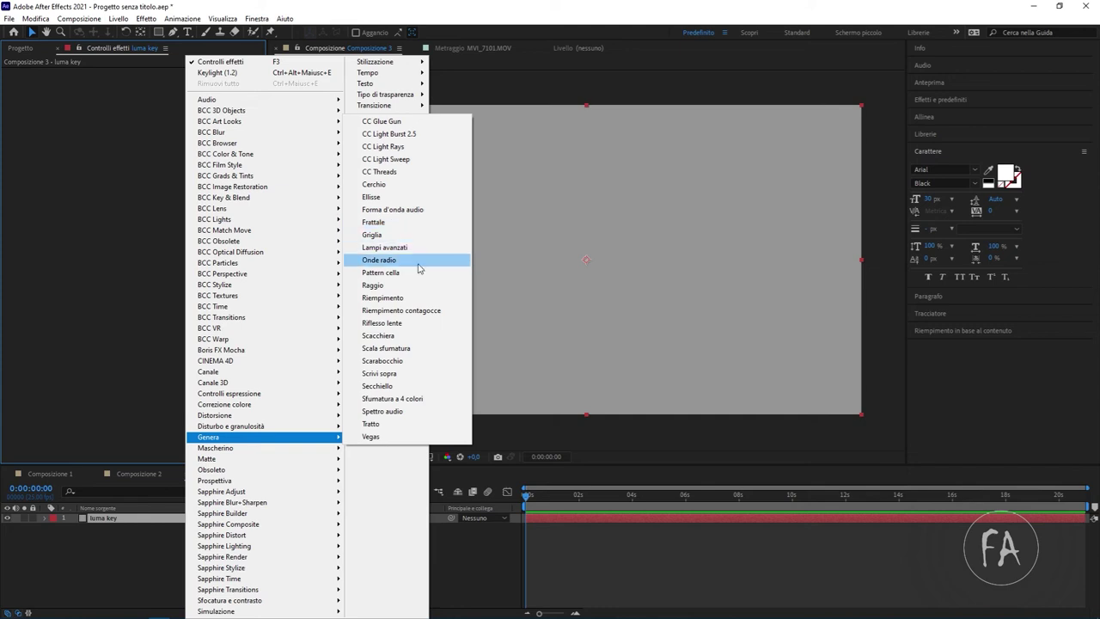
{"action": "left_click", "coordinate": [422, 348]}
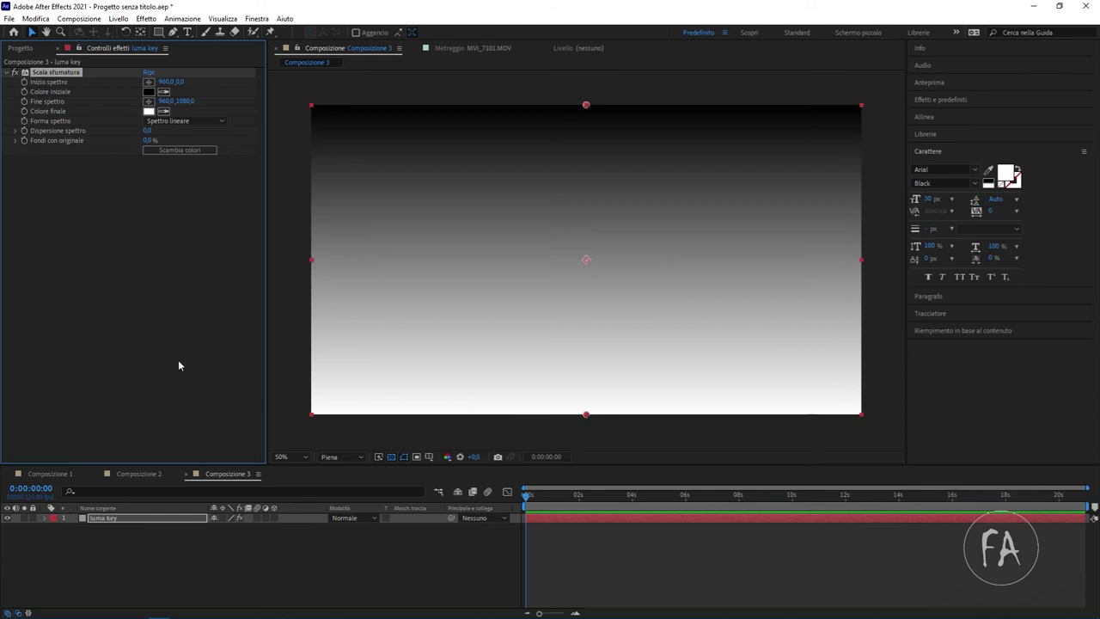
{"action": "left_click", "coordinate": [31, 49]}
- Place desk_top.jpg in Composizione 3 beneath the luma key layer
{"action": "left_click", "coordinate": [39, 174]}
{"action": "left_click", "coordinate": [48, 186]}
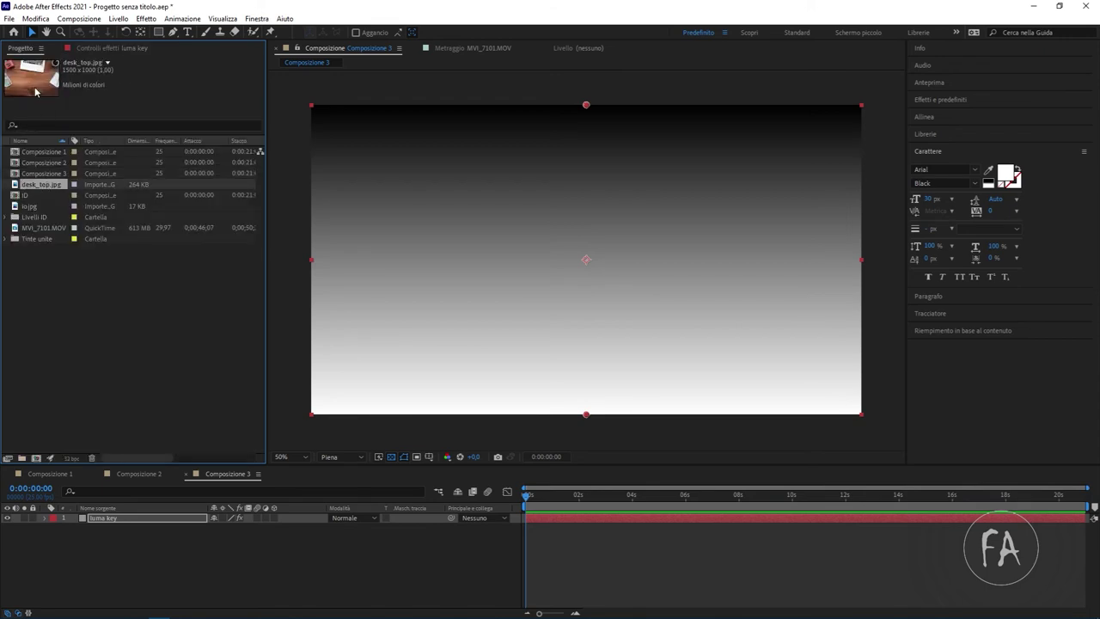
{"action": "left_click_drag", "start_coordinate": [47, 187], "coordinate": [93, 525]}
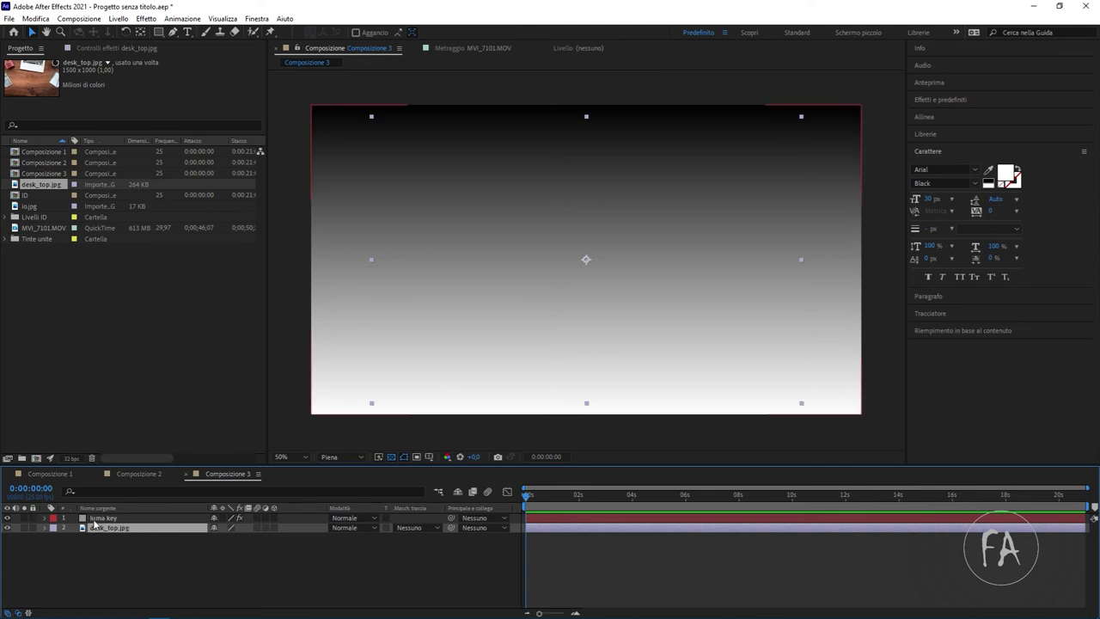
- Set desk_top.jpg's track matte to Luma Matte using 'luma key'
{"action": "left_click", "coordinate": [96, 518]}
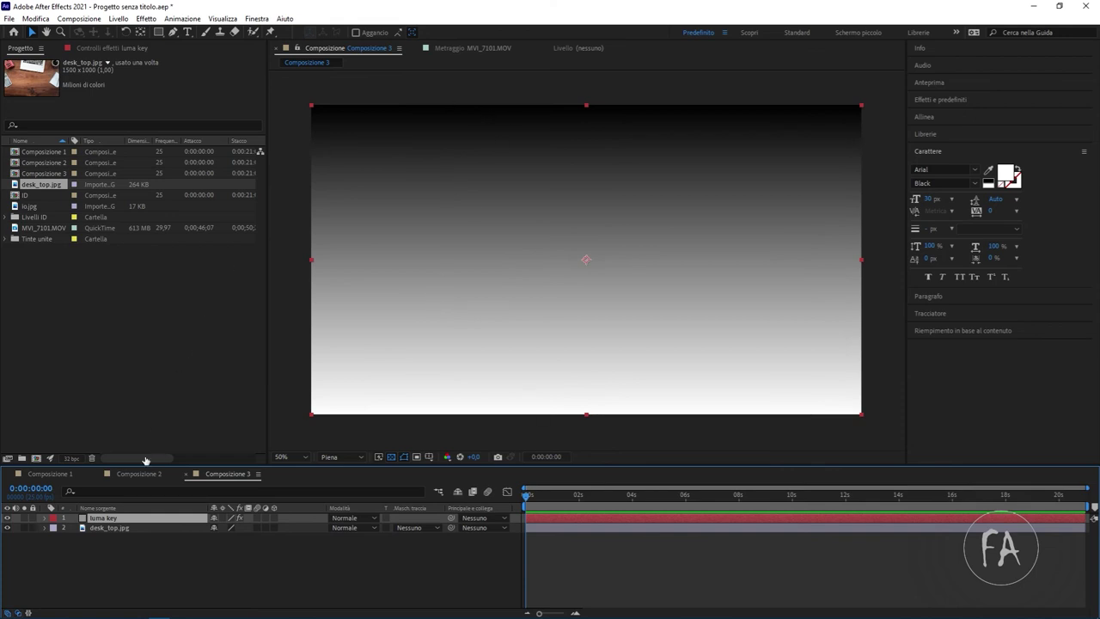
{"action": "left_click", "coordinate": [114, 529]}
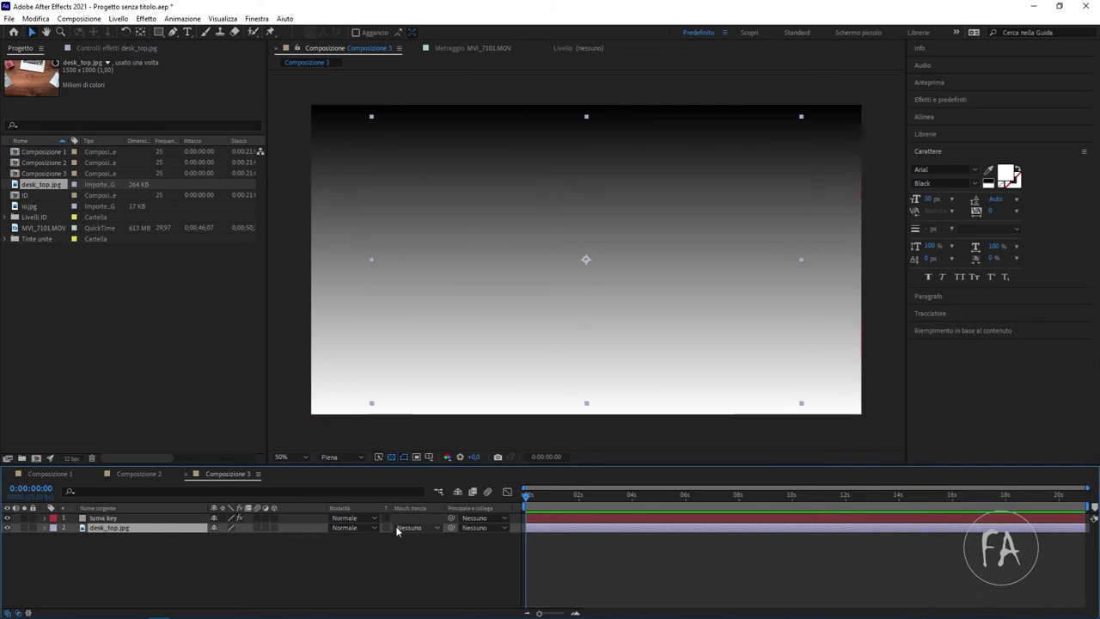
{"action": "left_click", "coordinate": [425, 528]}
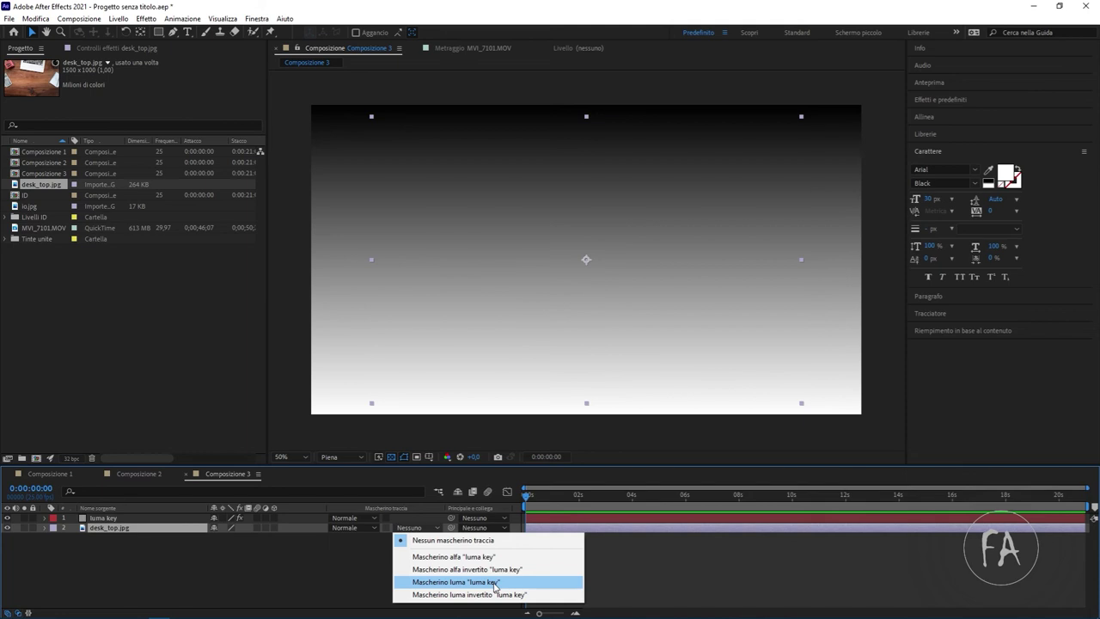
{"action": "left_click", "coordinate": [496, 583]}
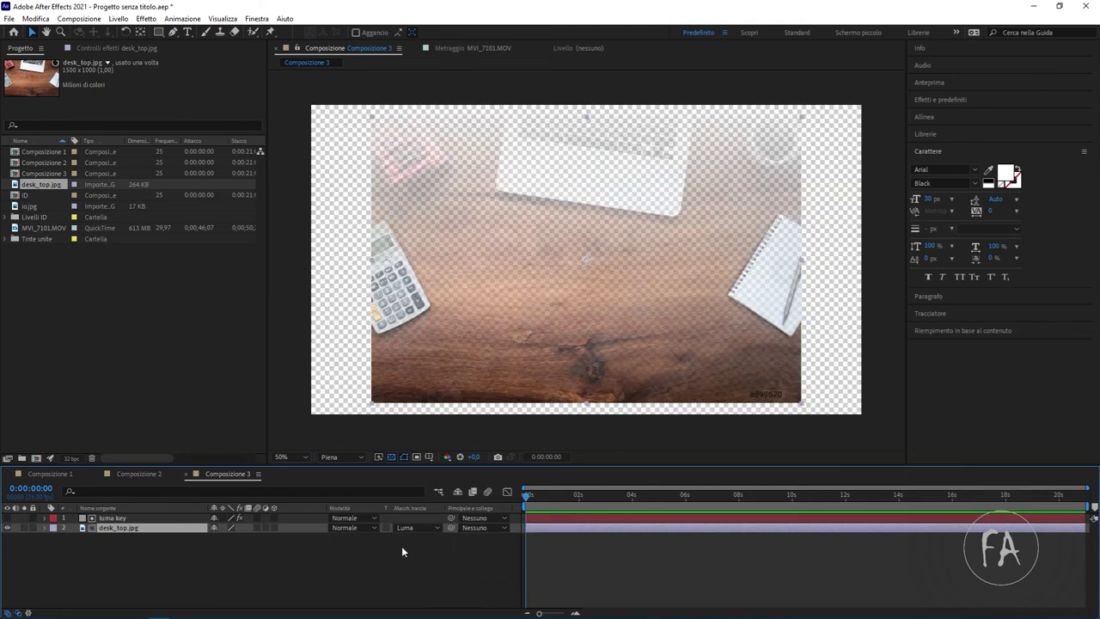
- Keep the luma key layer at 100% scale and enlarge desk_top.jpg to 137%
{"action": "left_click", "coordinate": [96, 518]}
{"action": "key", "text": "s"}
{"action": "left_click_drag", "start_coordinate": [230, 527], "coordinate": [261, 534]}
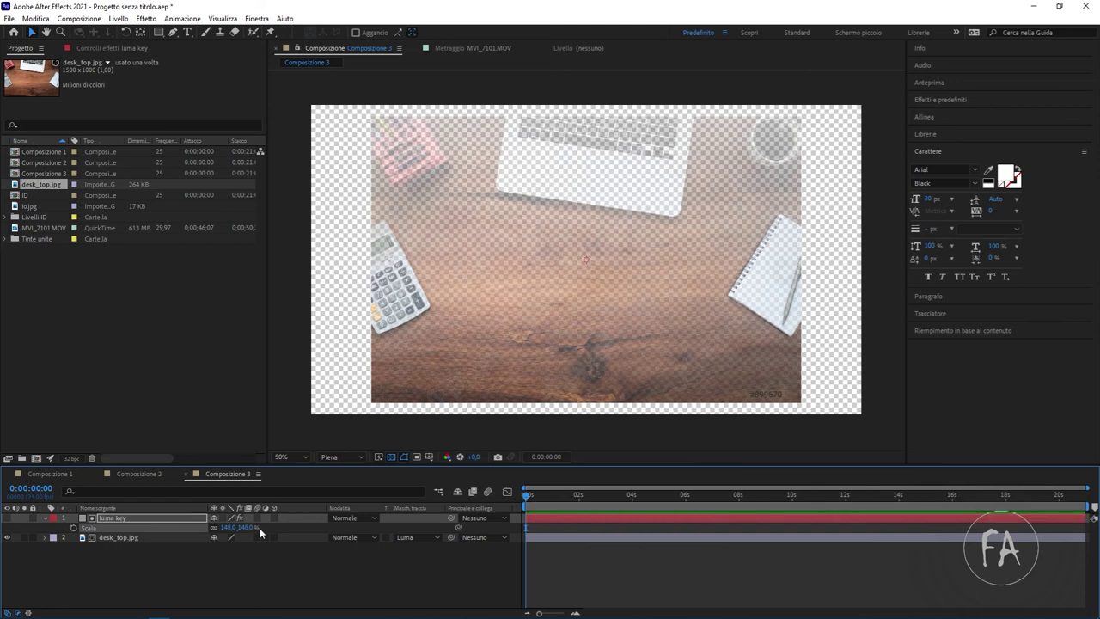
{"action": "mouse_move", "coordinate": [261, 533]}
{"action": "left_mouse_down"}
{"action": "mouse_move", "coordinate": [231, 539]}
{"action": "mouse_move", "coordinate": [251, 547]}
{"action": "left_mouse_up"}
{"action": "left_click", "coordinate": [228, 544]}
{"action": "key", "text": "s"}
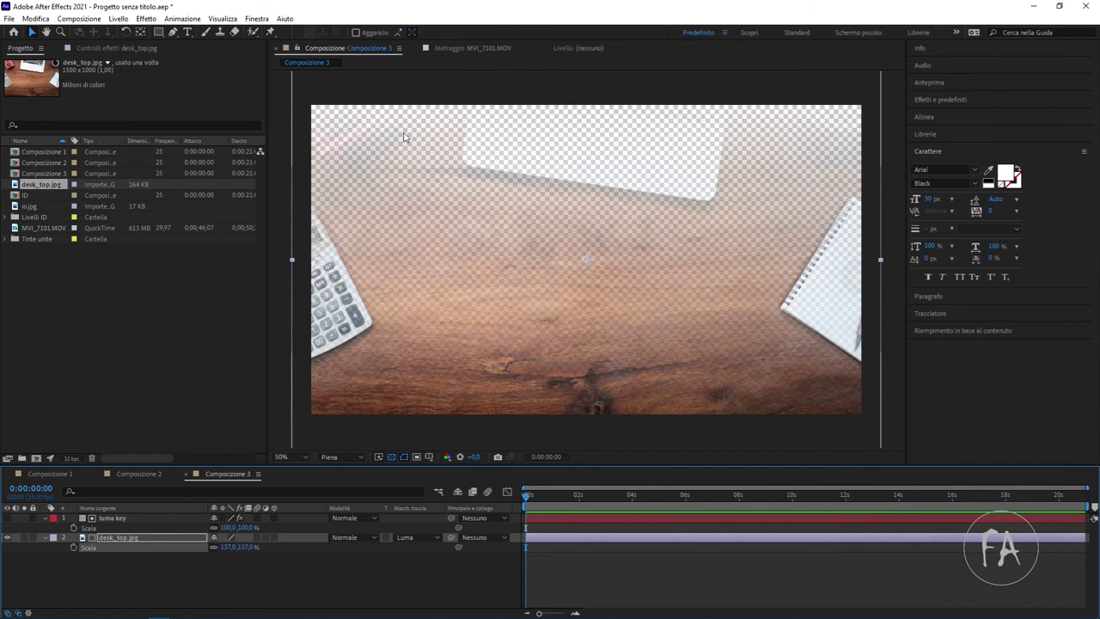
- Toggle the luma key gradient on and off to check the matted photo, then show its effect settings
{"action": "left_click", "coordinate": [7, 517]}
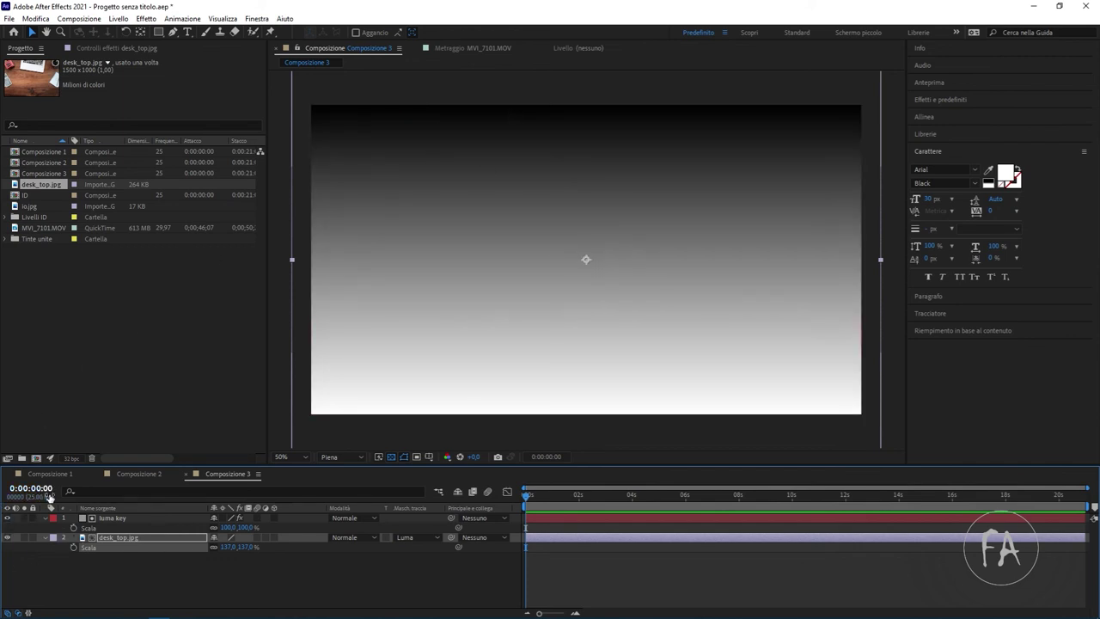
{"action": "left_click", "coordinate": [7, 517]}
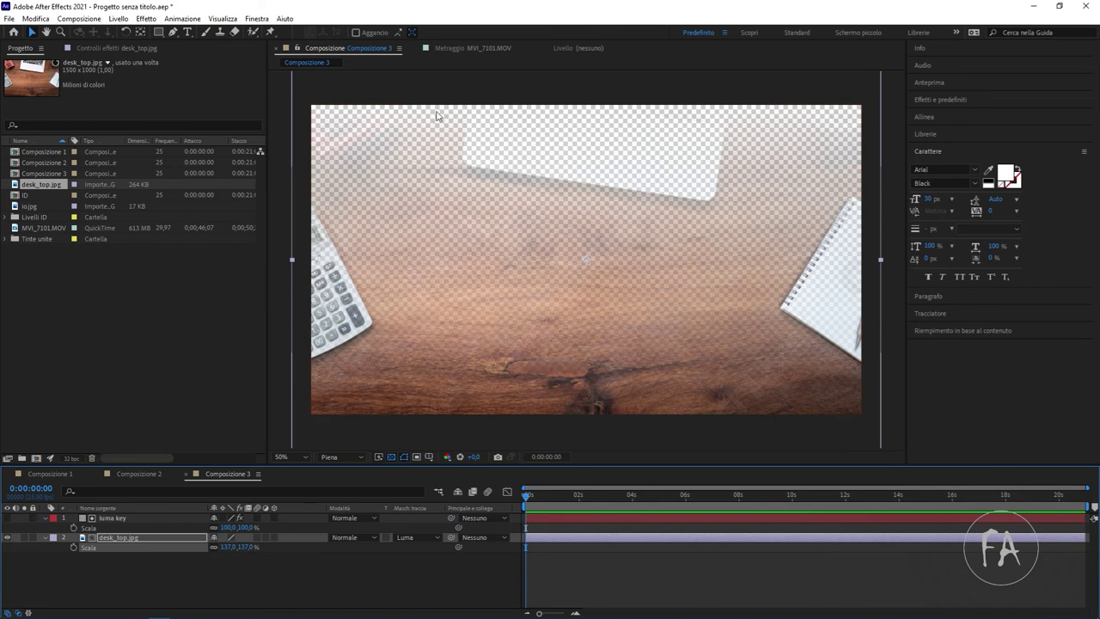
{"action": "left_click", "coordinate": [7, 517]}
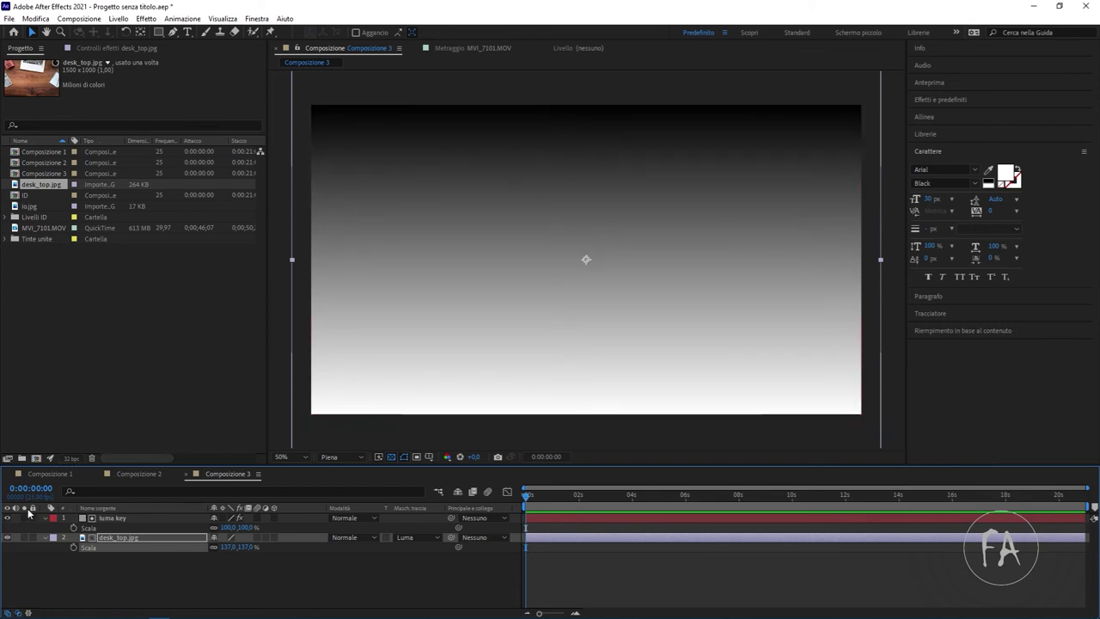
{"action": "left_click", "coordinate": [7, 518]}
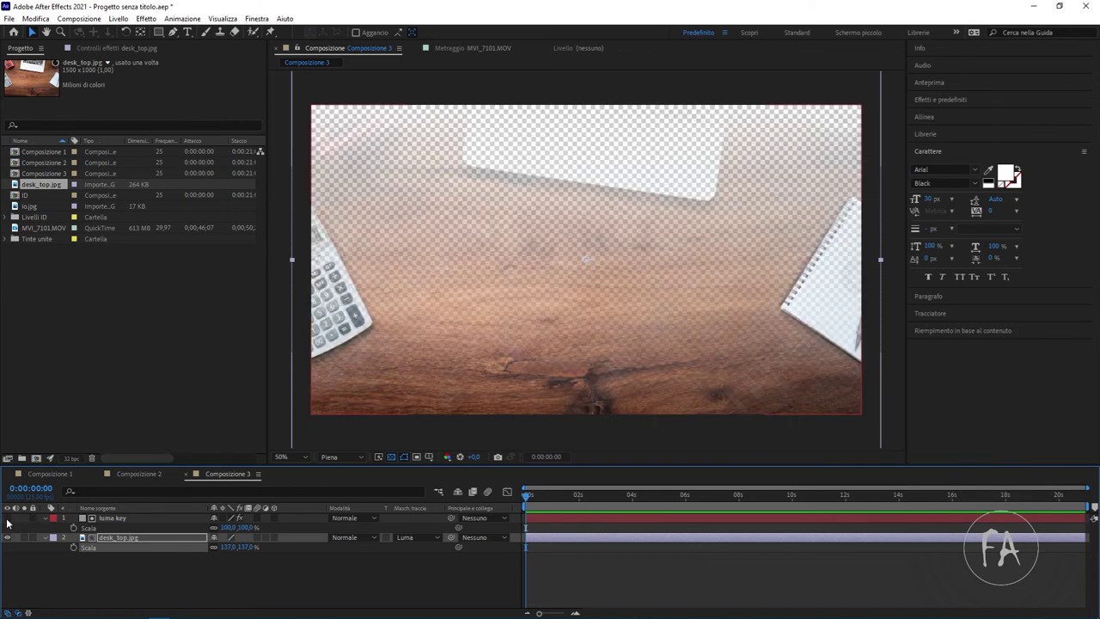
{"action": "left_click", "coordinate": [112, 518]}
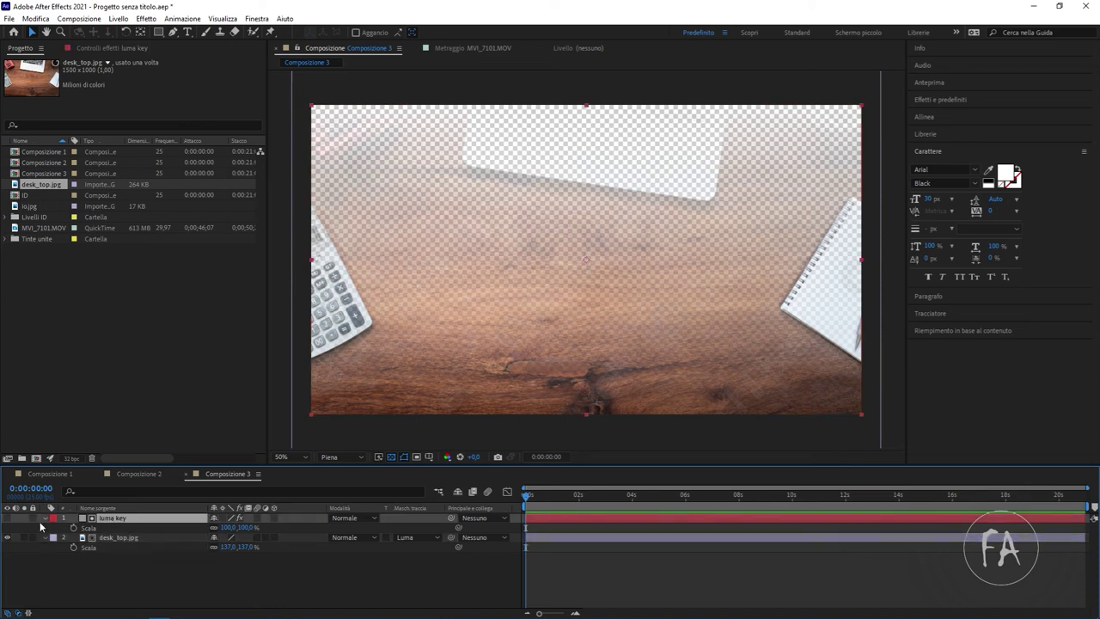
{"action": "left_click", "coordinate": [7, 518]}
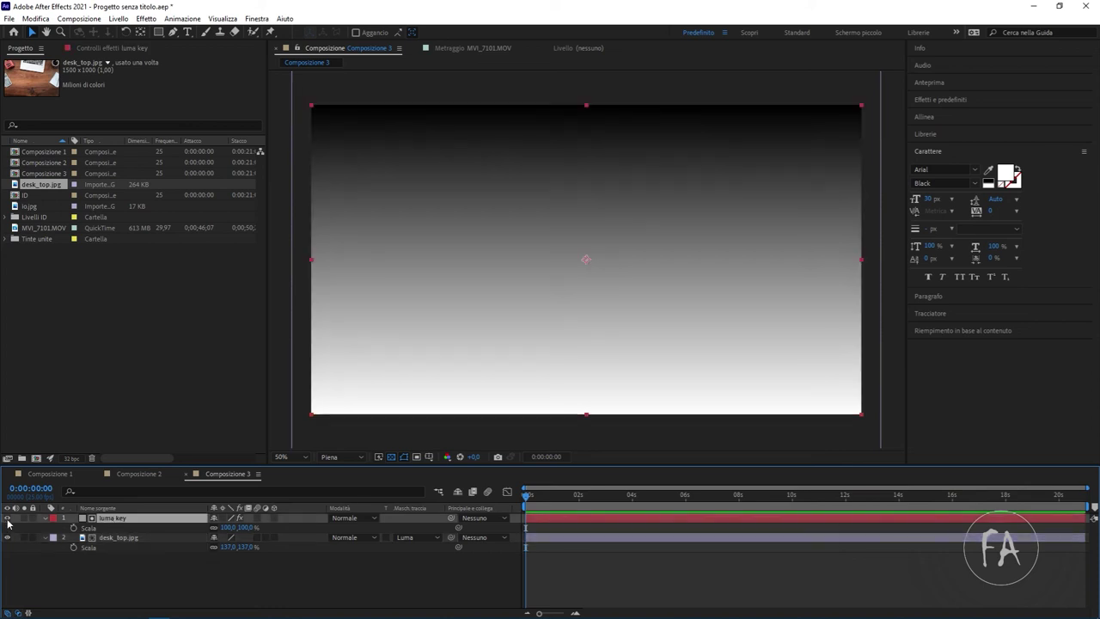
{"action": "left_click", "coordinate": [124, 49]}
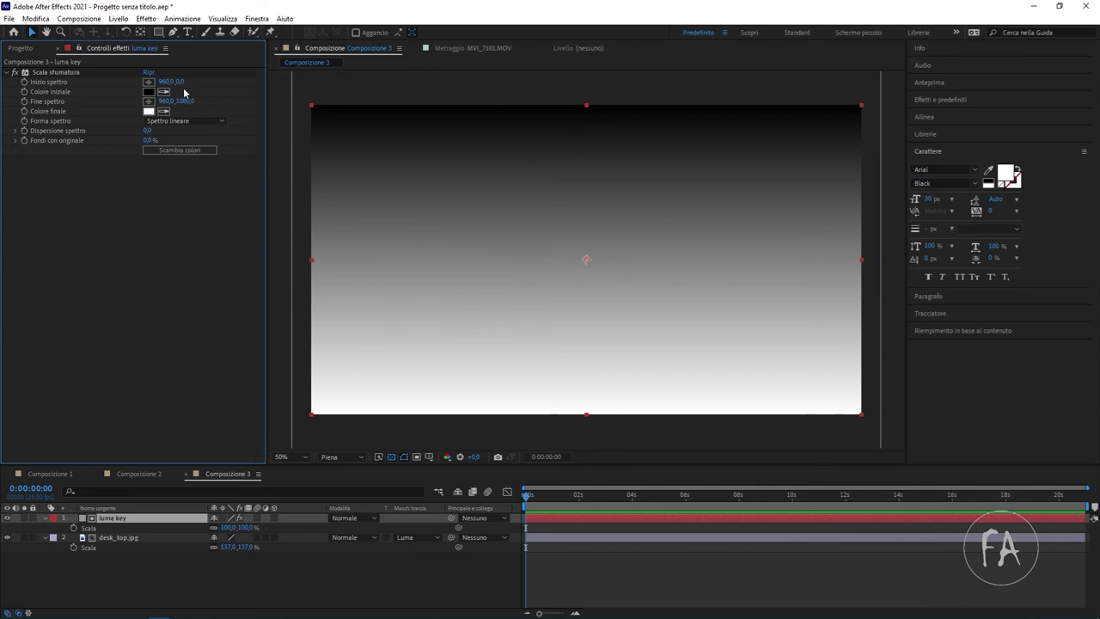
- Reposition the Scala sfumatura start and end points at the composition start
{"action": "left_click", "coordinate": [26, 87]}
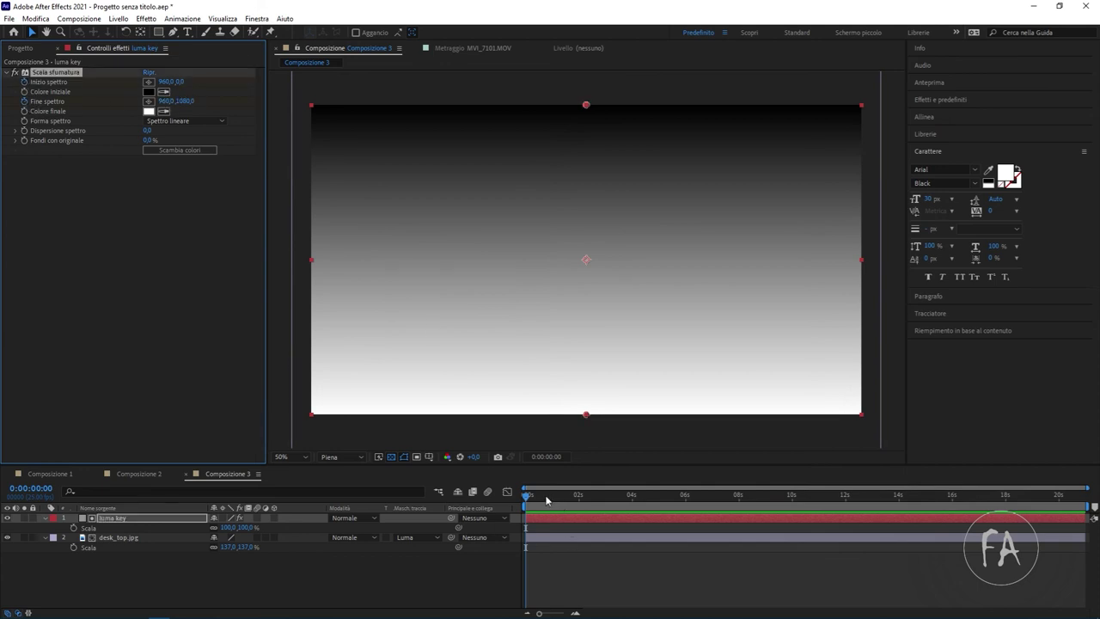
{"action": "mouse_move", "coordinate": [178, 81]}
{"action": "left_mouse_down"}
{"action": "mouse_move", "coordinate": [605, 110]}
{"action": "mouse_move", "coordinate": [199, 160]}
{"action": "left_mouse_up"}
{"action": "left_click_drag", "start_coordinate": [183, 100], "coordinate": [129, 100]}
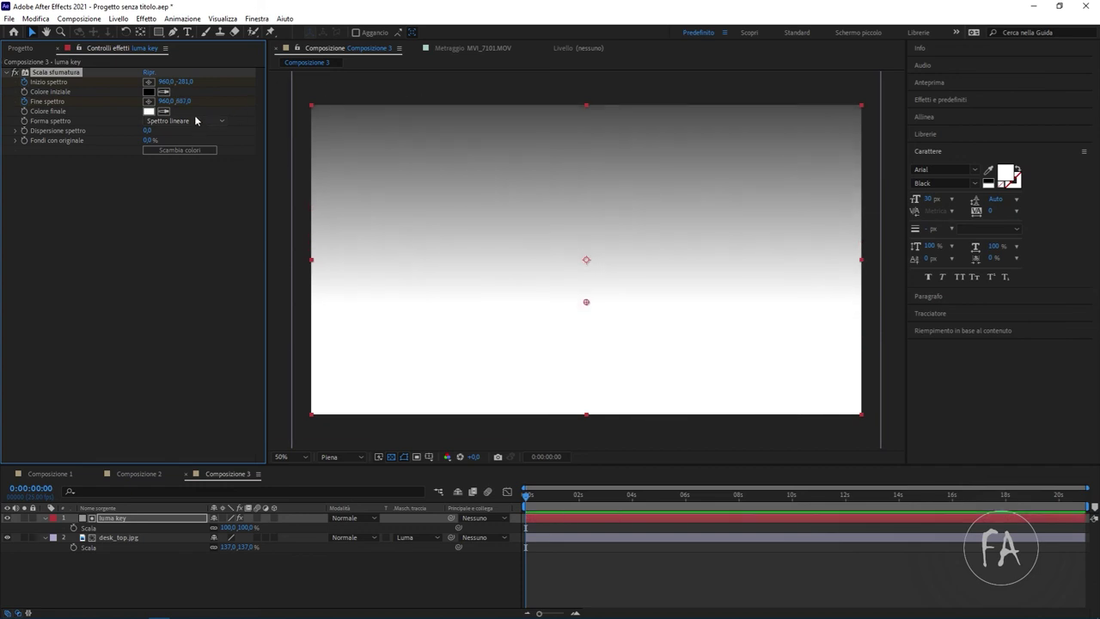
{"action": "left_click_drag", "start_coordinate": [183, 100], "coordinate": [4, 97]}
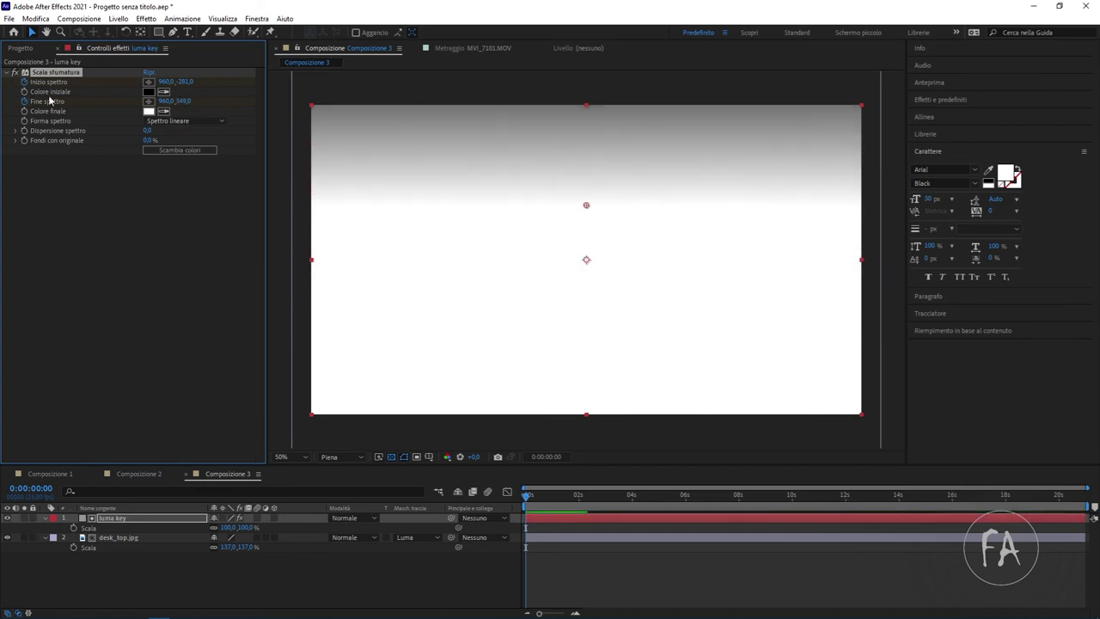
{"action": "left_click_drag", "start_coordinate": [184, 100], "coordinate": [4, 110]}
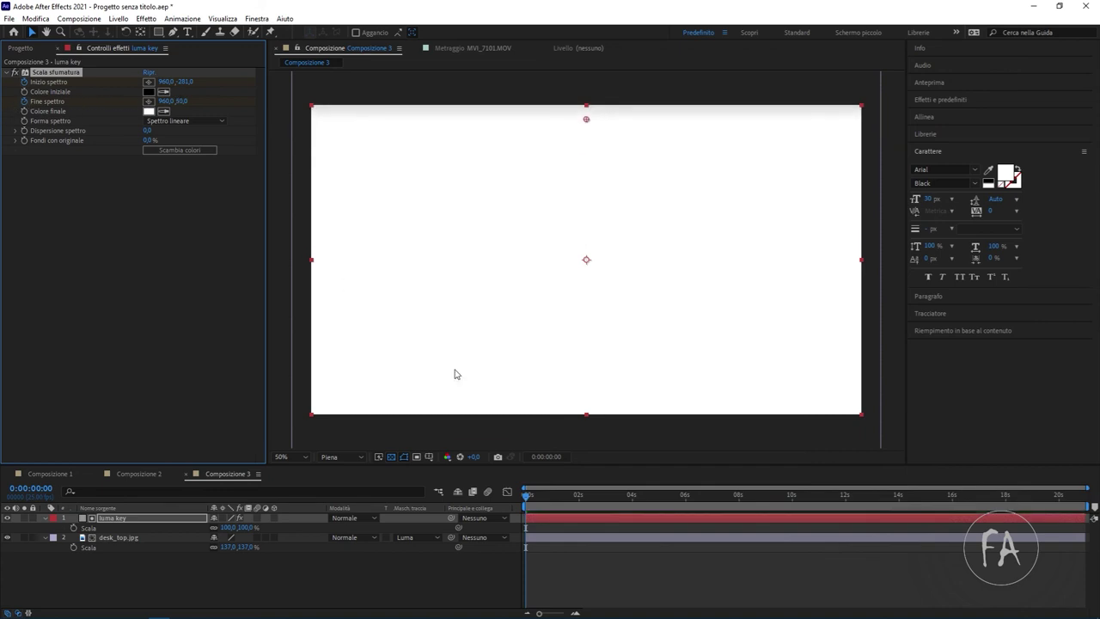
- At 0:00:01:03, push the gradient below the frame so the ramp turns black
{"action": "left_click", "coordinate": [557, 496]}
{"action": "left_click", "coordinate": [555, 497]}
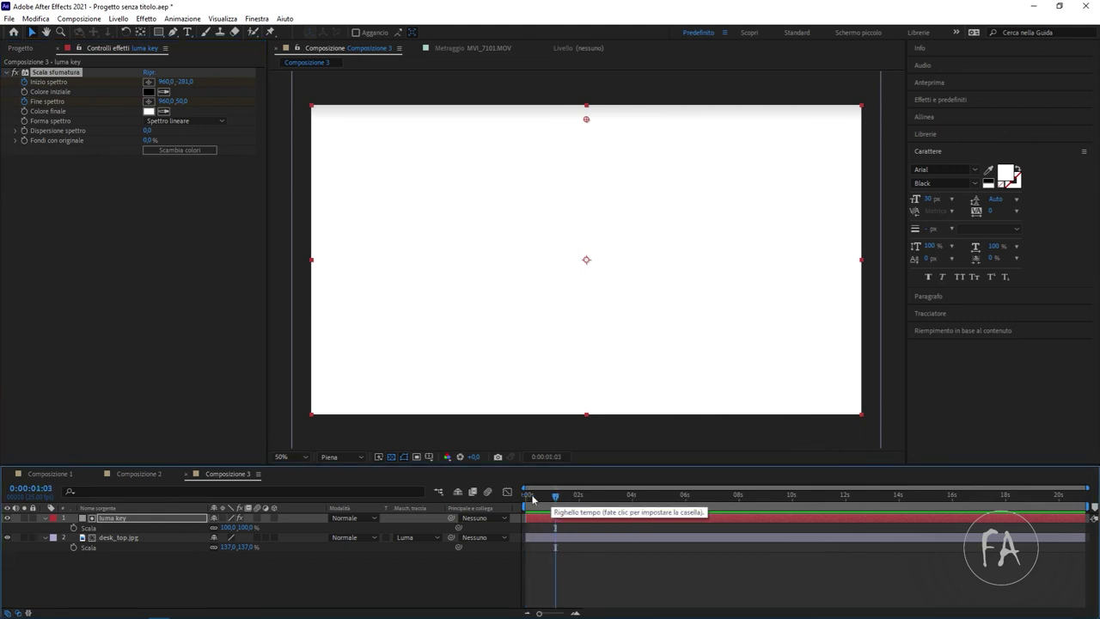
{"action": "mouse_move", "coordinate": [179, 101]}
{"action": "left_mouse_down"}
{"action": "mouse_move", "coordinate": [320, 109]}
{"action": "mouse_move", "coordinate": [299, 5]}
{"action": "left_mouse_up"}
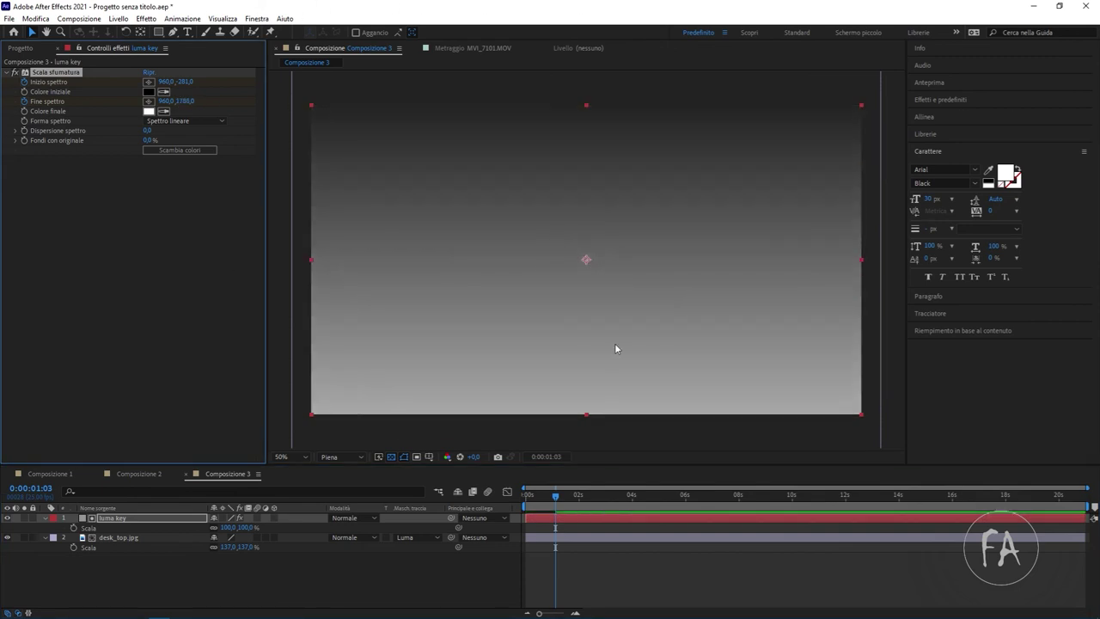
{"action": "mouse_move", "coordinate": [187, 101]}
{"action": "left_mouse_down"}
{"action": "mouse_move", "coordinate": [530, 103]}
{"action": "mouse_move", "coordinate": [503, 125]}
{"action": "mouse_move", "coordinate": [584, 126]}
{"action": "left_mouse_up"}
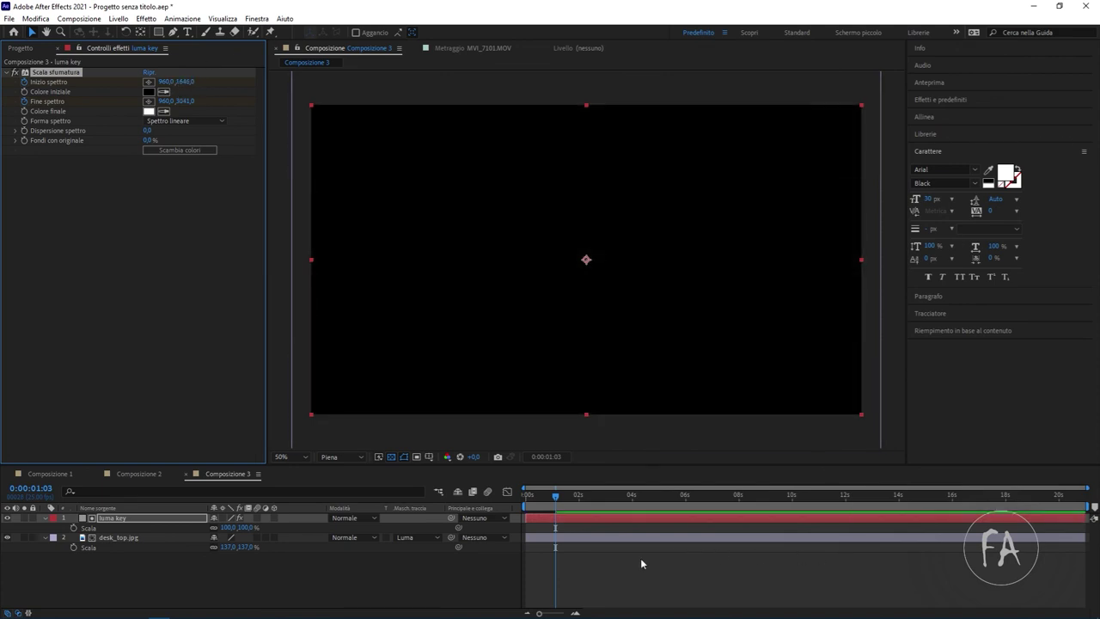
- Hide the luma key layer and preview the desk photo fading out from the start
{"action": "left_click", "coordinate": [529, 496]}
{"action": "left_click", "coordinate": [525, 496]}
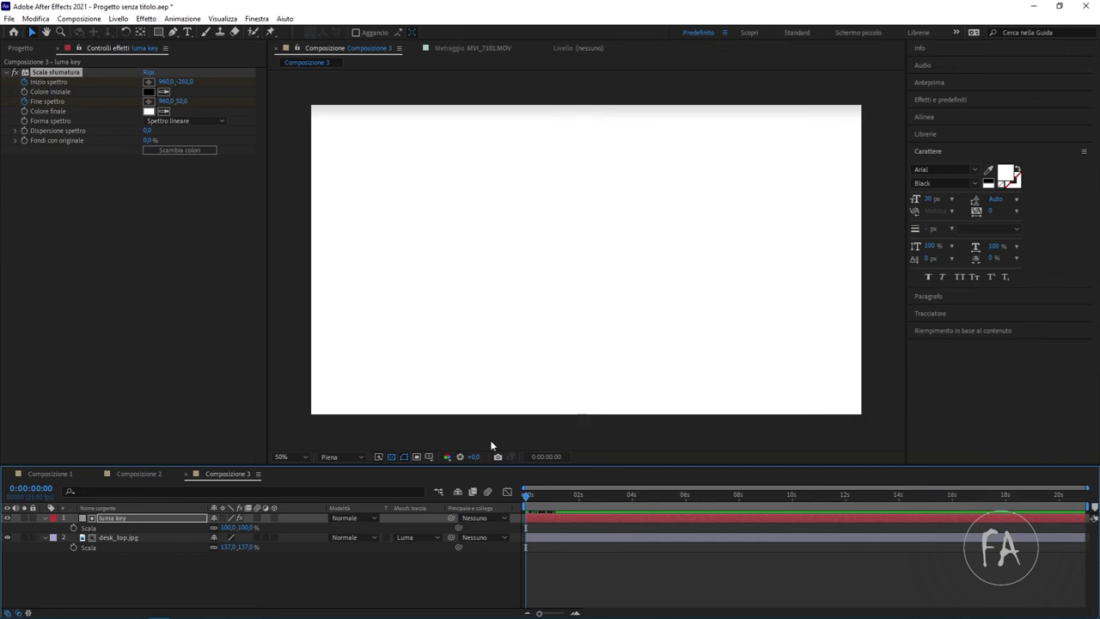
{"action": "key", "text": "space"}
{"action": "key", "text": "space"}
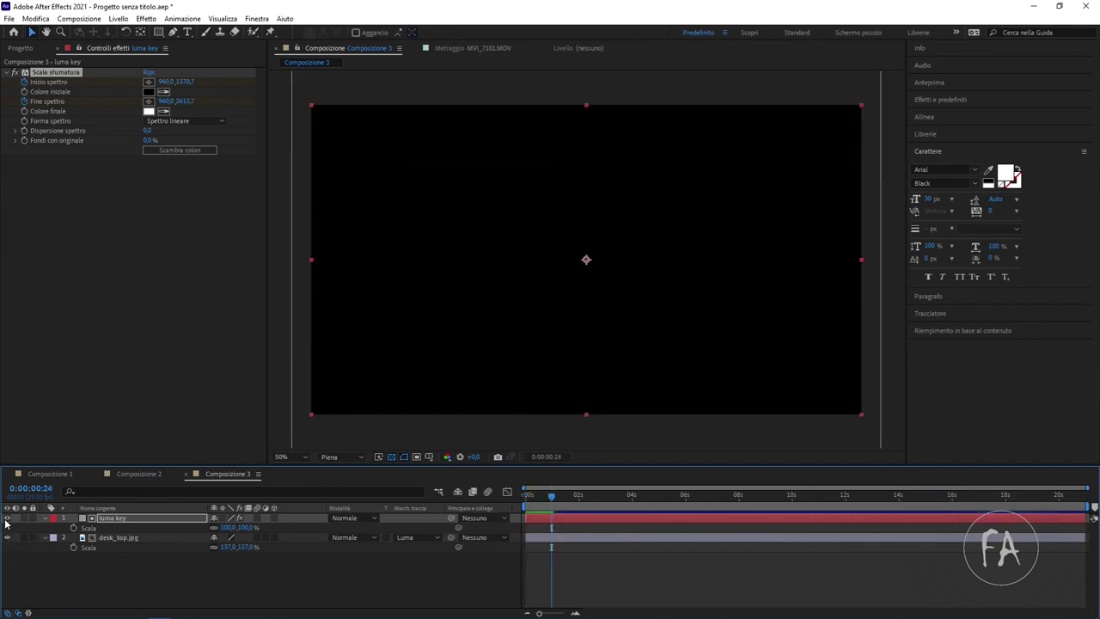
{"action": "left_click", "coordinate": [7, 518]}
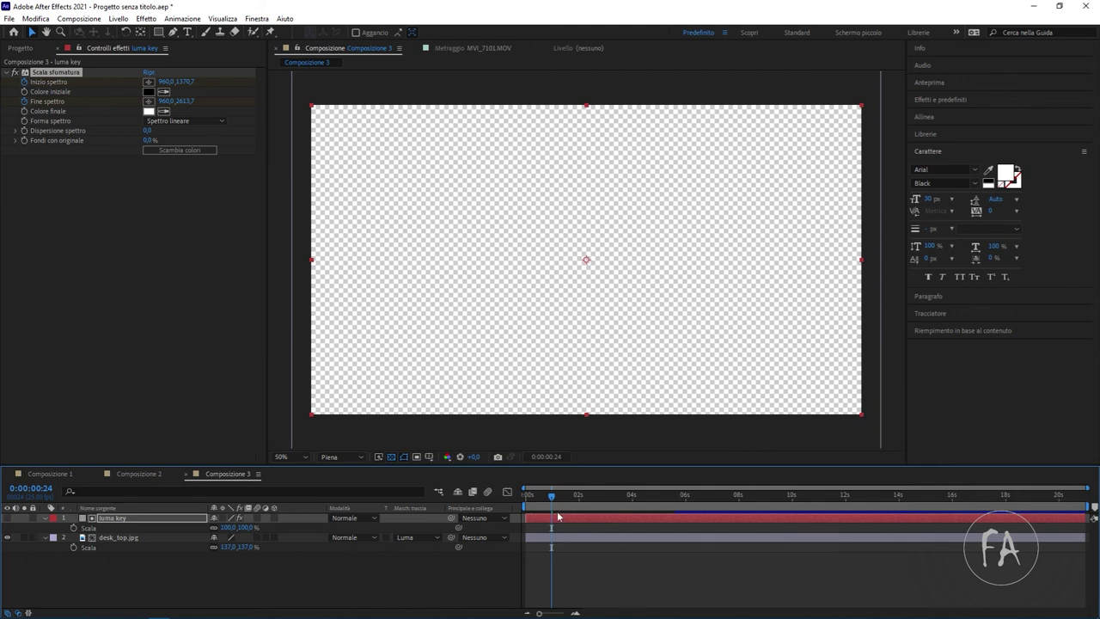
{"action": "key", "text": "Home"}
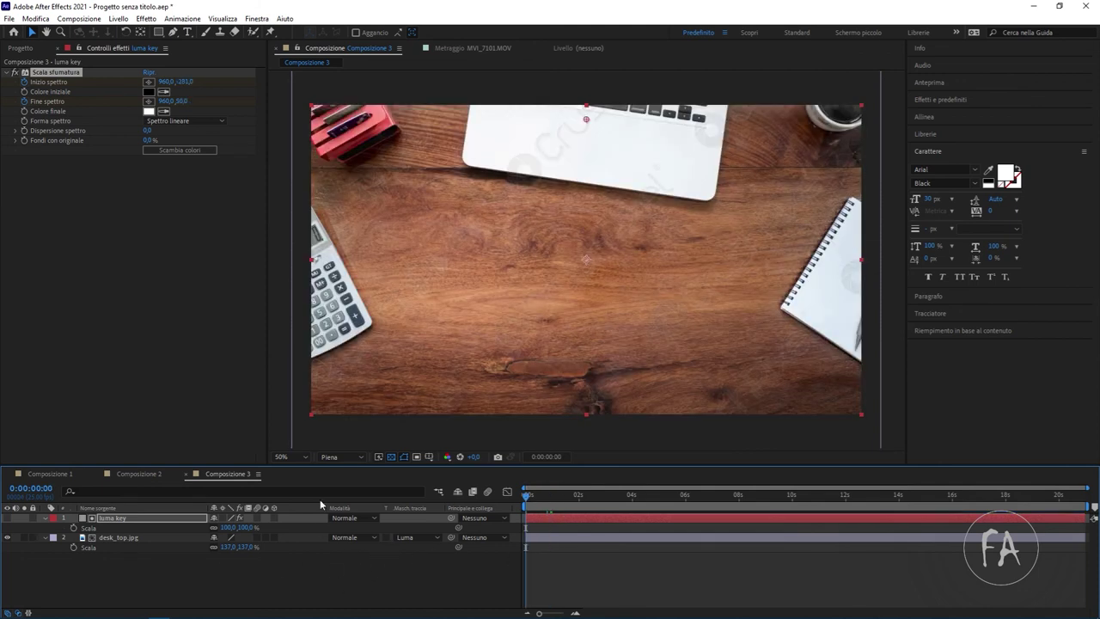
{"action": "key", "text": "space"}
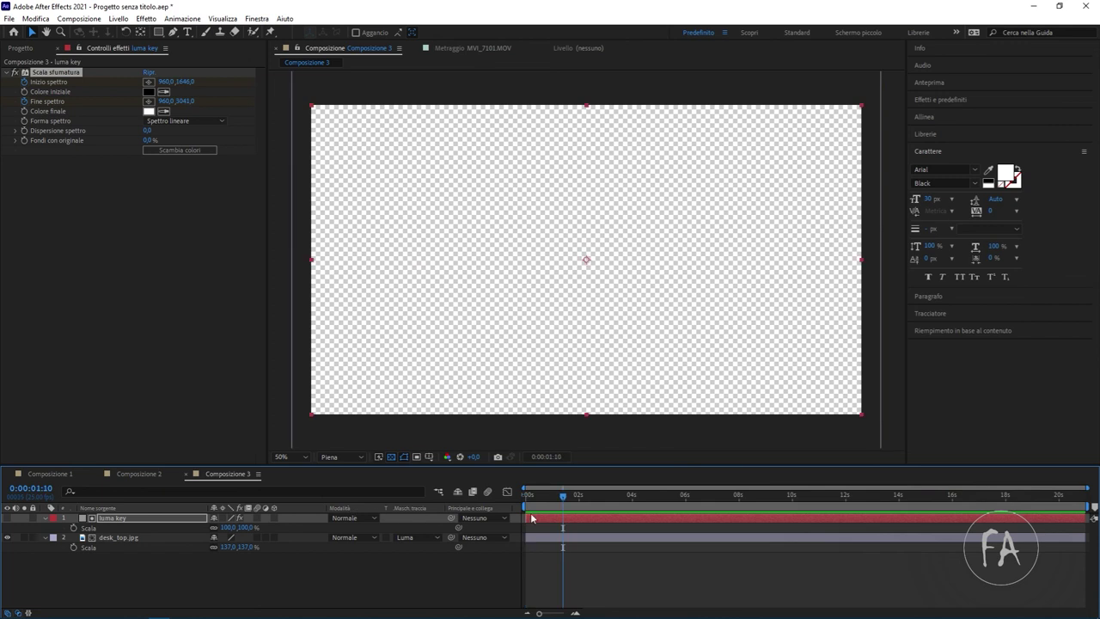
{"action": "key", "text": "space"}
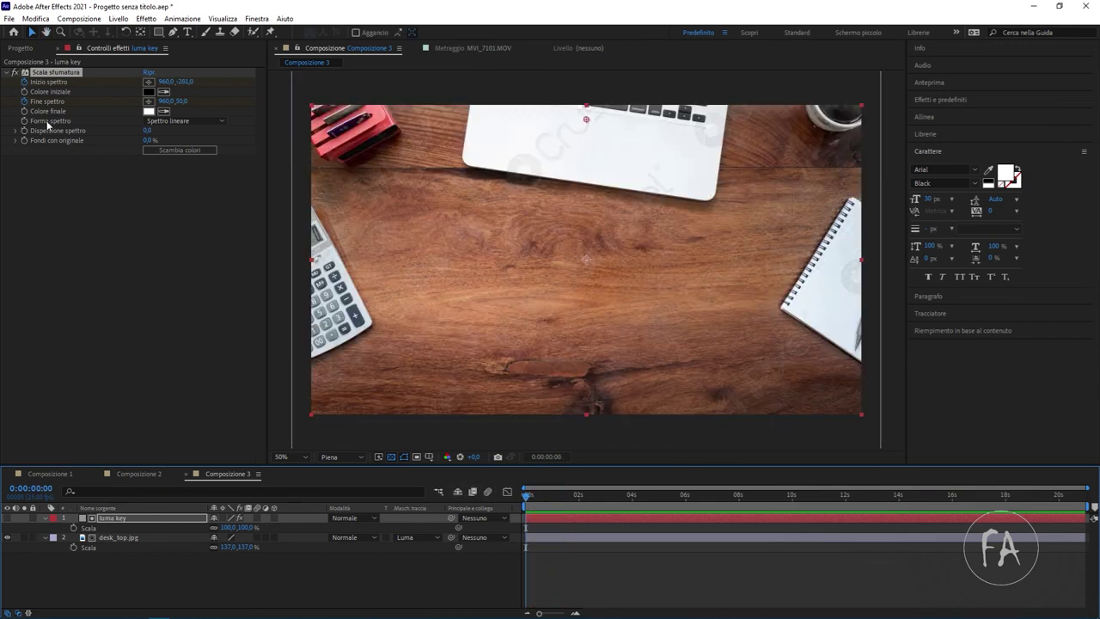
{"action": "left_click", "coordinate": [24, 49]}
- Add the MVI_7101.MOV footage to Composizione 3 below the desk photo
{"action": "left_click", "coordinate": [35, 161]}
{"action": "left_click", "coordinate": [37, 152]}
{"action": "left_click", "coordinate": [36, 195]}
{"action": "left_click", "coordinate": [34, 216]}
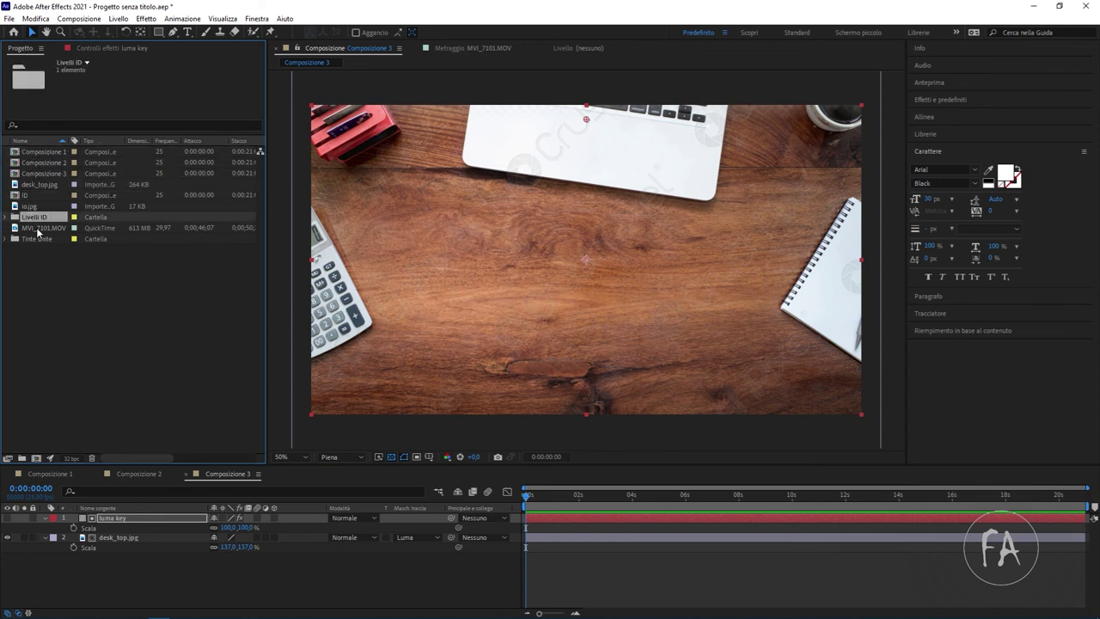
{"action": "left_click_drag", "start_coordinate": [37, 230], "coordinate": [143, 567]}
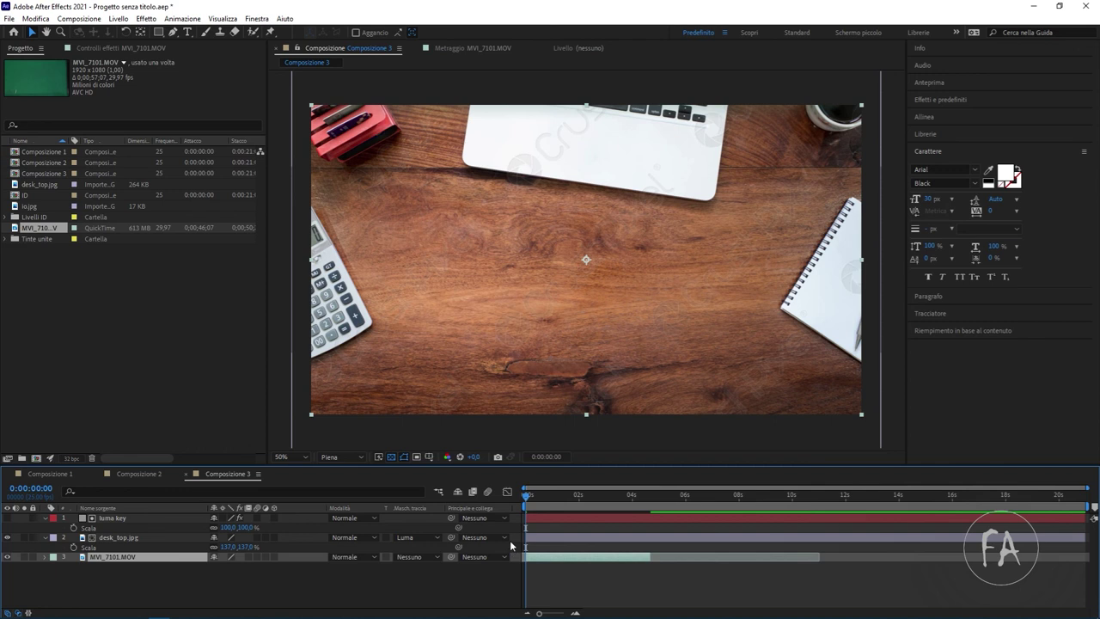
- Preview the composition, stopping around 0:00:00:20 where the green footage appears
{"action": "key", "text": "space"}
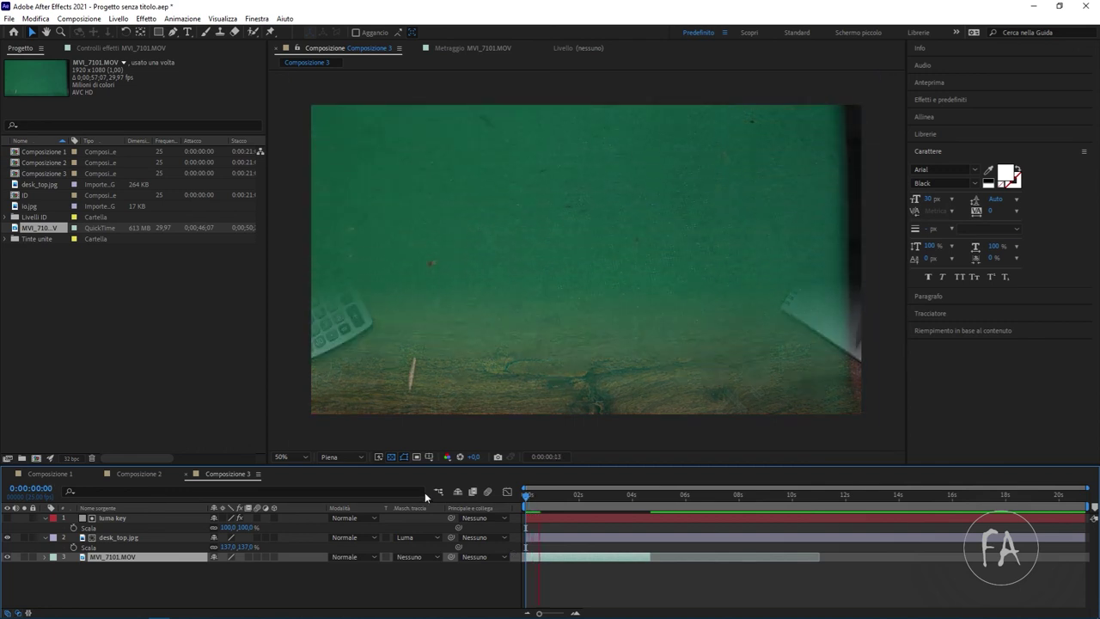
{"action": "left_click_drag", "start_coordinate": [534, 497], "coordinate": [532, 501]}
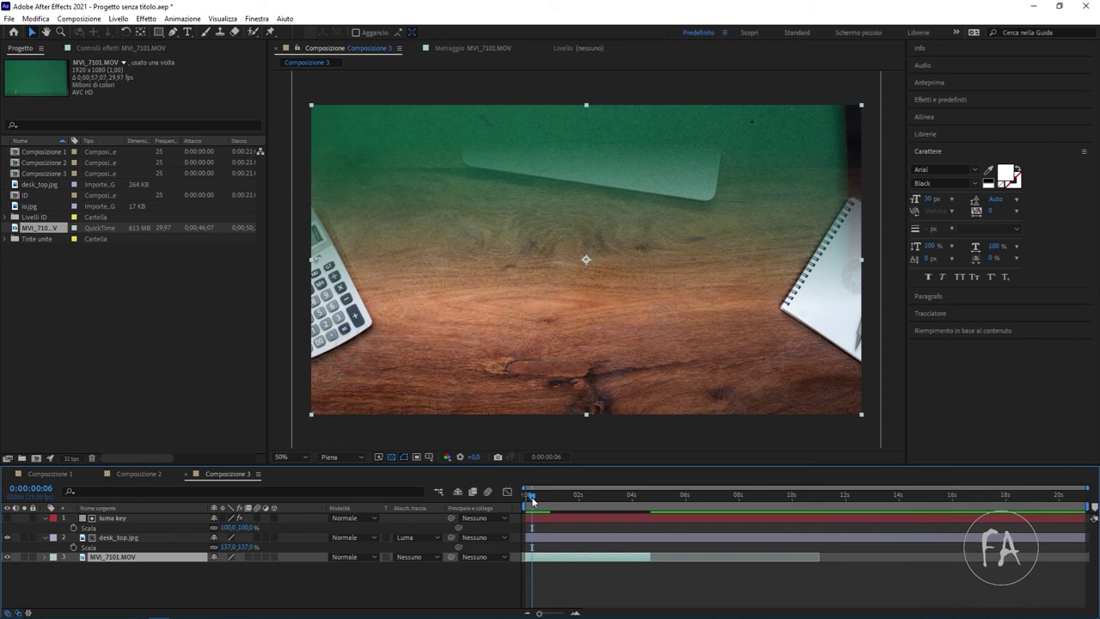
{"action": "mouse_move", "coordinate": [532, 500]}
{"action": "left_mouse_down"}
{"action": "mouse_move", "coordinate": [542, 497]}
{"action": "mouse_move", "coordinate": [519, 503]}
{"action": "left_mouse_up"}
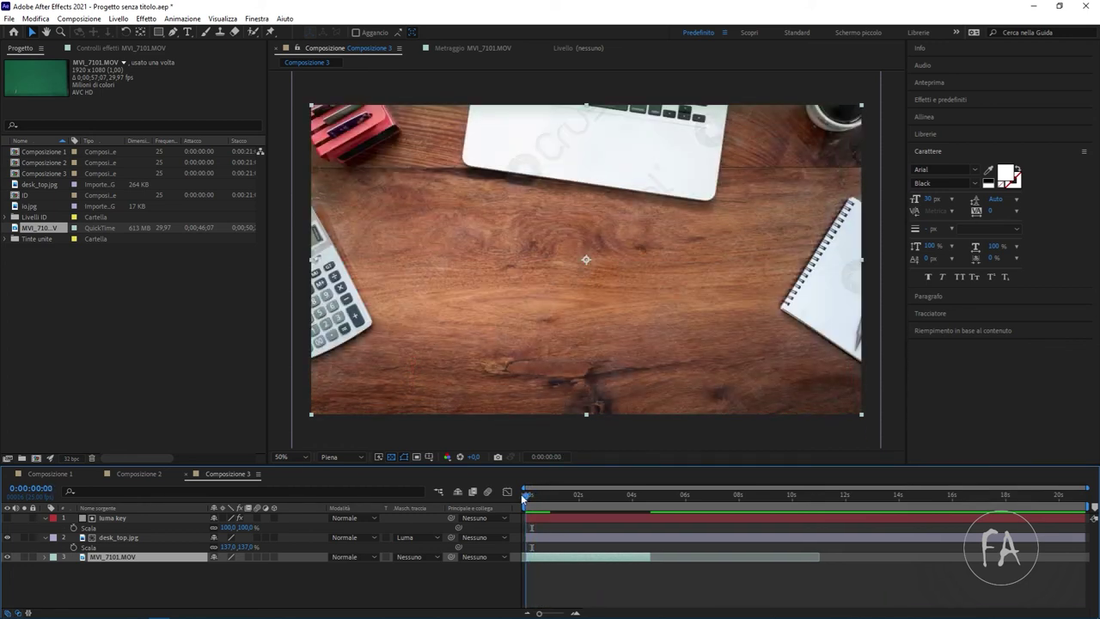